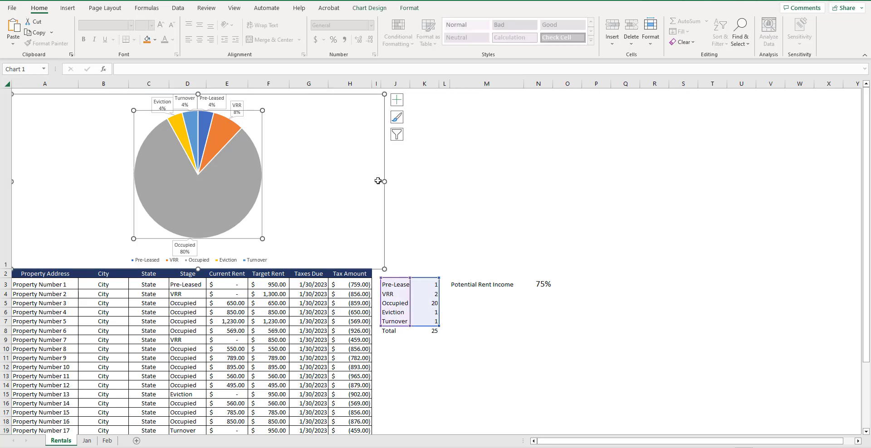
- Narrow the pie chart to about columns A to E and insert five blank rows above it
{"action": "left_click_drag", "start_coordinate": [383, 181], "coordinate": [255, 181]}
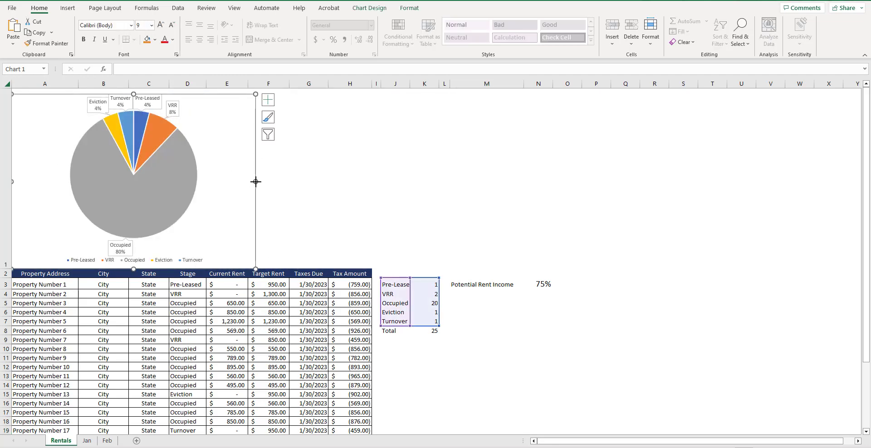
{"action": "left_click", "coordinate": [5, 157]}
{"action": "right_click", "coordinate": [4, 157]}
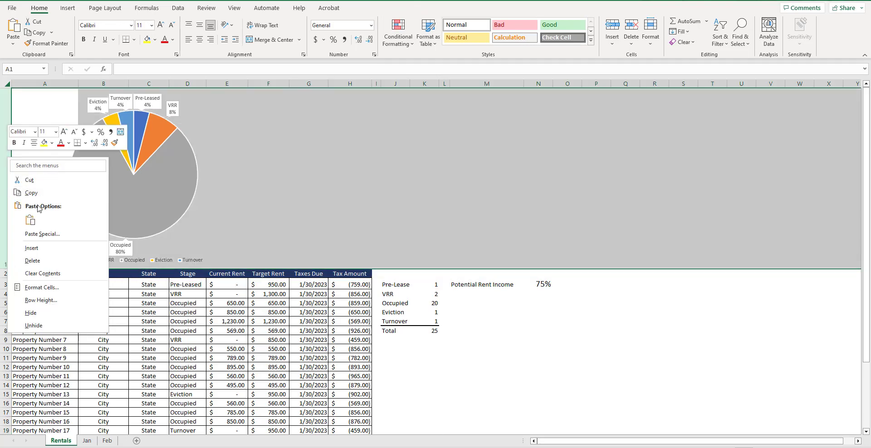
{"action": "left_click", "coordinate": [35, 249]}
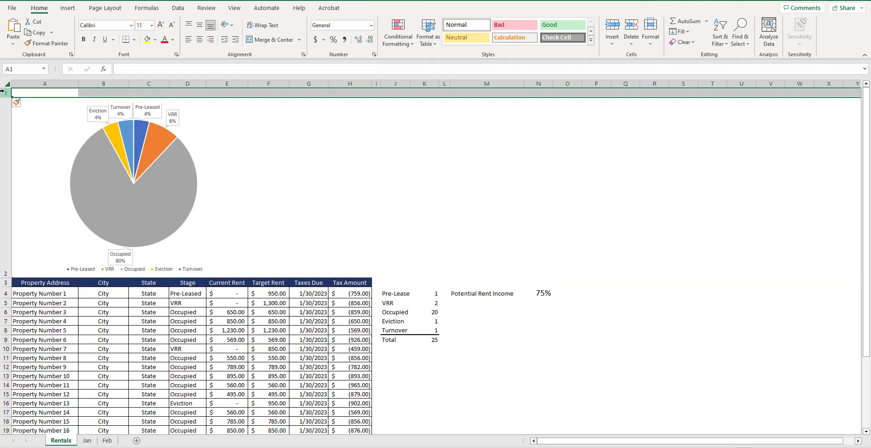
{"action": "right_click", "coordinate": [5, 93]}
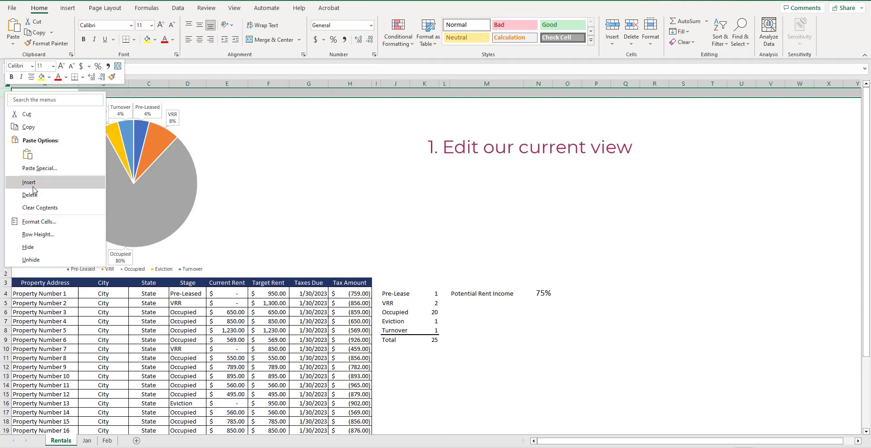
{"action": "left_click", "coordinate": [32, 185]}
{"action": "right_click", "coordinate": [2, 92]}
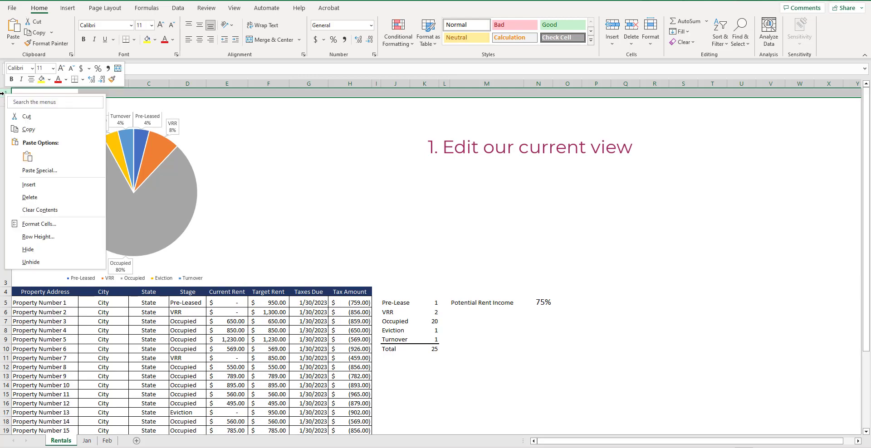
{"action": "left_click", "coordinate": [35, 186]}
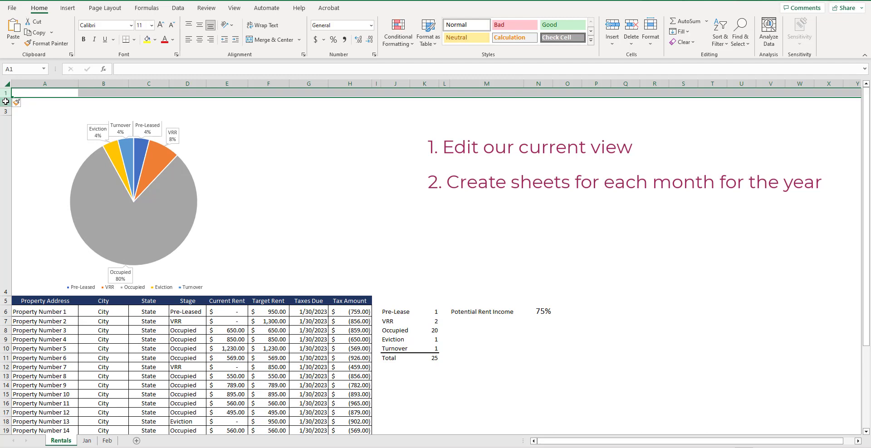
{"action": "right_click", "coordinate": [5, 102]}
{"action": "left_click", "coordinate": [45, 188]}
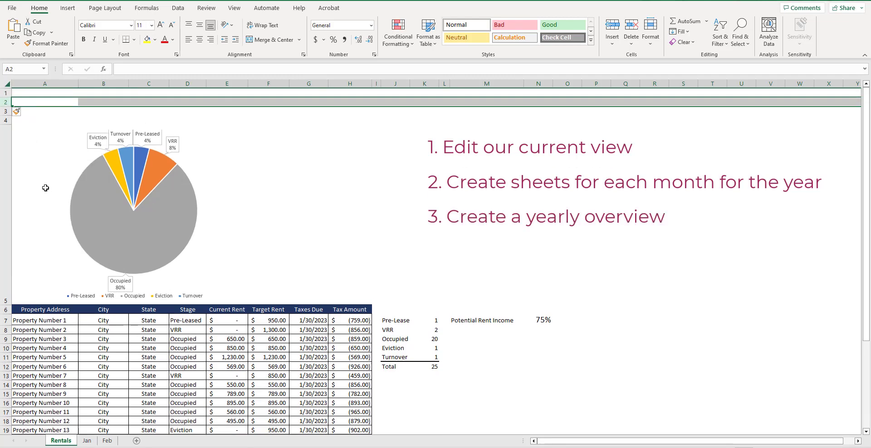
{"action": "right_click", "coordinate": [4, 111]}
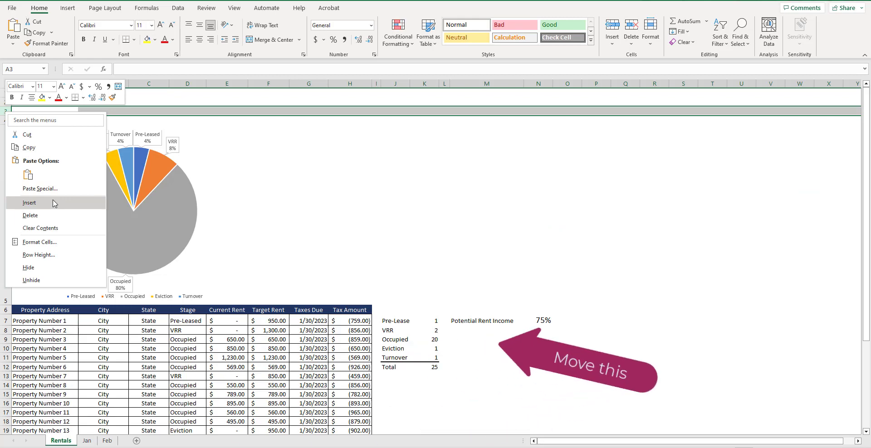
{"action": "left_click", "coordinate": [53, 203]}
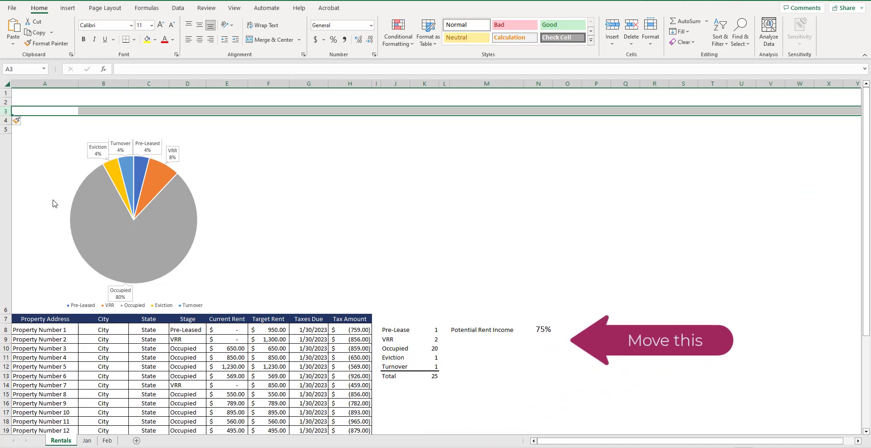
- Enter the label "Potential Income" in F2 and move the rent income percentage formula to G2, widening column F to fit
{"action": "left_click", "coordinate": [277, 102]}
{"action": "type", "text": "Potential In"}
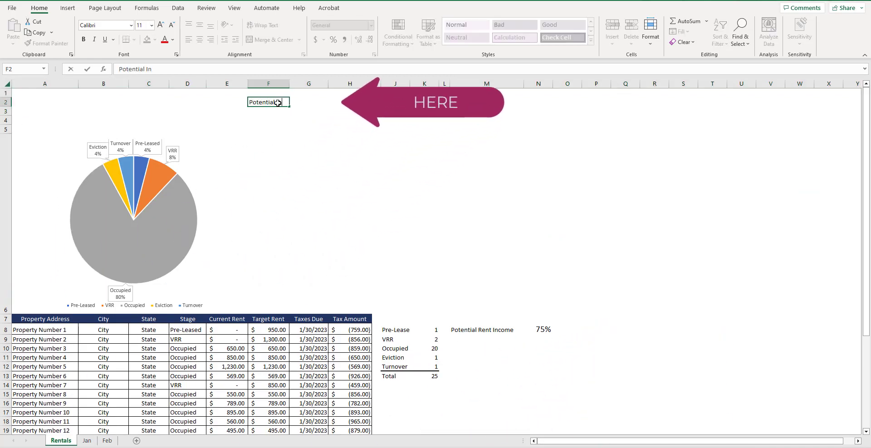
{"action": "type", "text": "come"}
{"action": "left_click", "coordinate": [538, 330]}
{"action": "left_click_drag", "start_coordinate": [552, 329], "coordinate": [301, 81]}
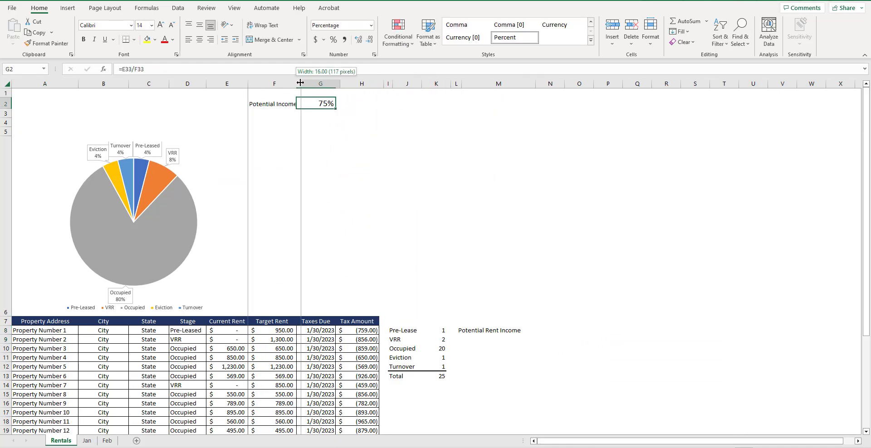
- Insert four more blank rows above the pie chart, one at row 4 and three at row 6
{"action": "right_click", "coordinate": [6, 123]}
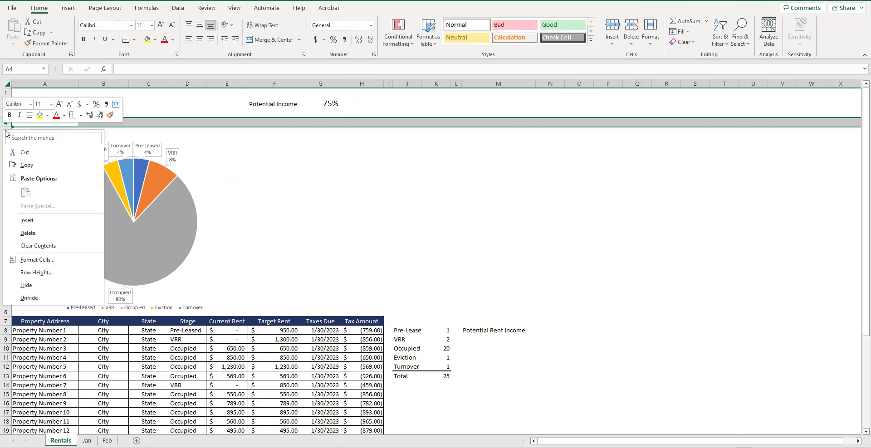
{"action": "left_click", "coordinate": [406, 332]}
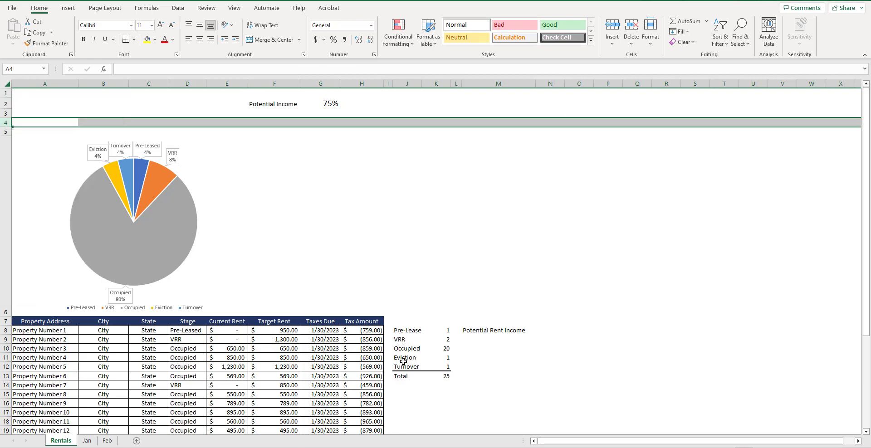
{"action": "right_click", "coordinate": [6, 123]}
{"action": "left_click", "coordinate": [42, 212]}
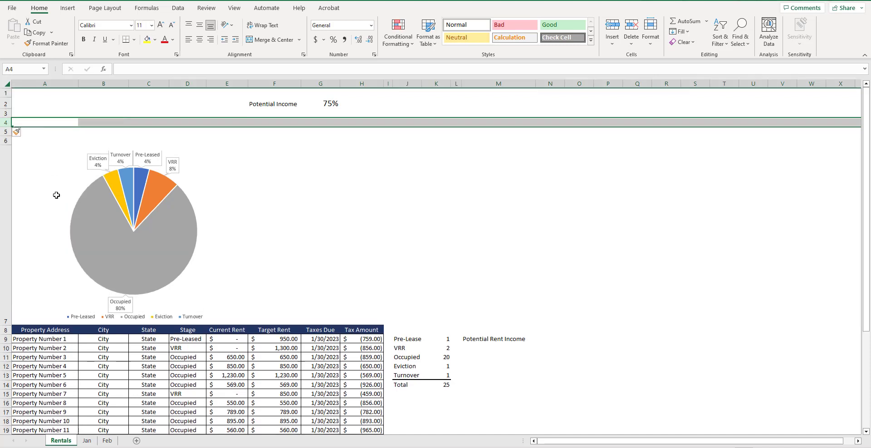
{"action": "left_click", "coordinate": [153, 131]}
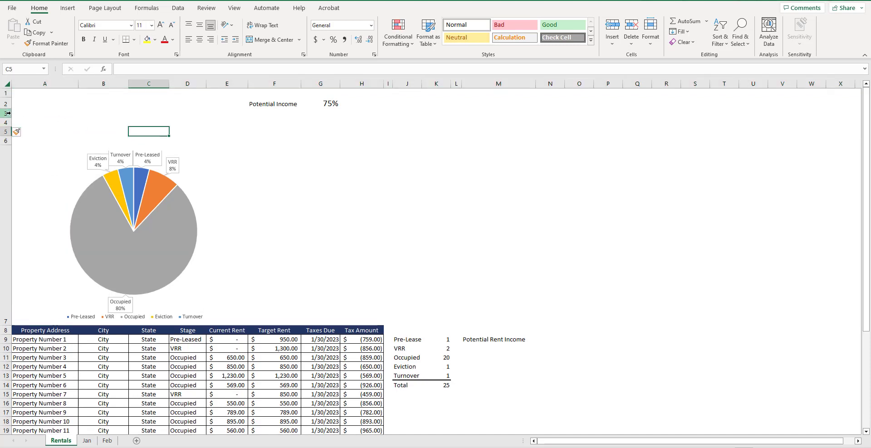
{"action": "right_click", "coordinate": [7, 140]}
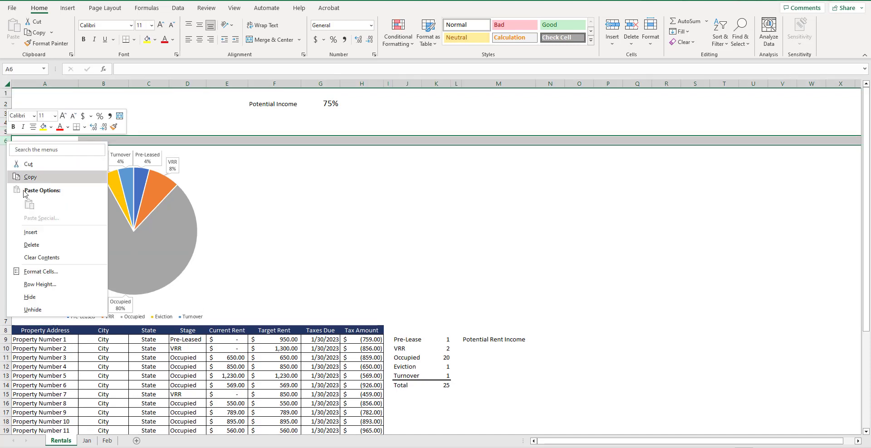
{"action": "left_click", "coordinate": [30, 232]}
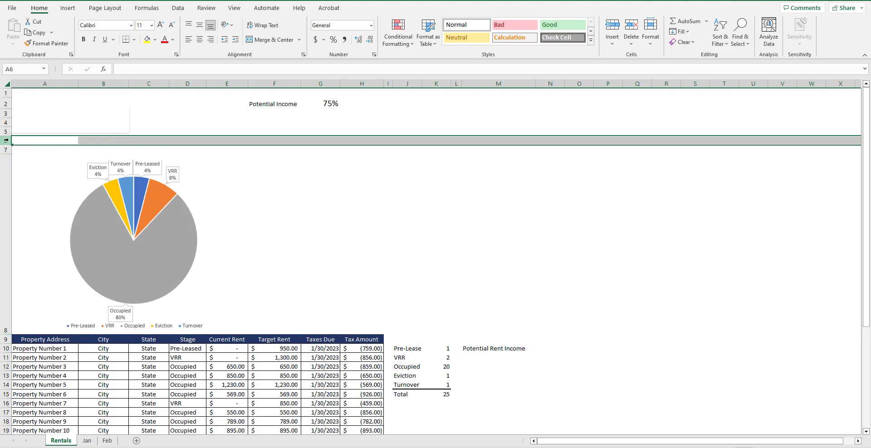
{"action": "right_click", "coordinate": [7, 141]}
{"action": "left_click", "coordinate": [32, 230]}
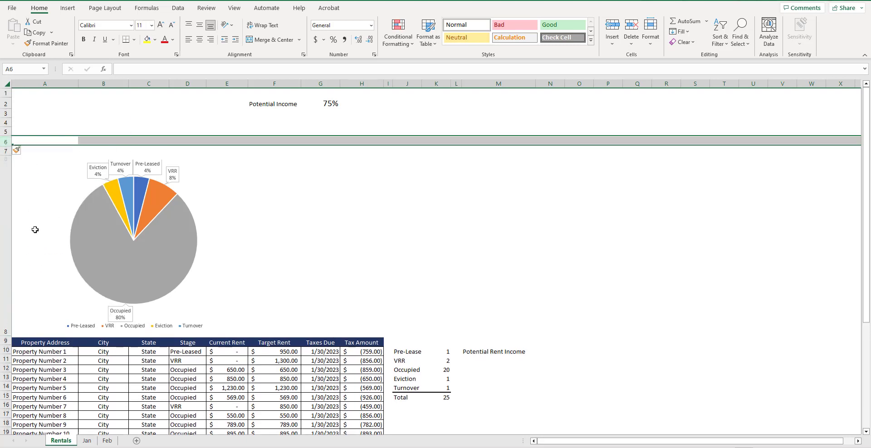
{"action": "right_click", "coordinate": [4, 140]}
{"action": "left_click", "coordinate": [32, 230]}
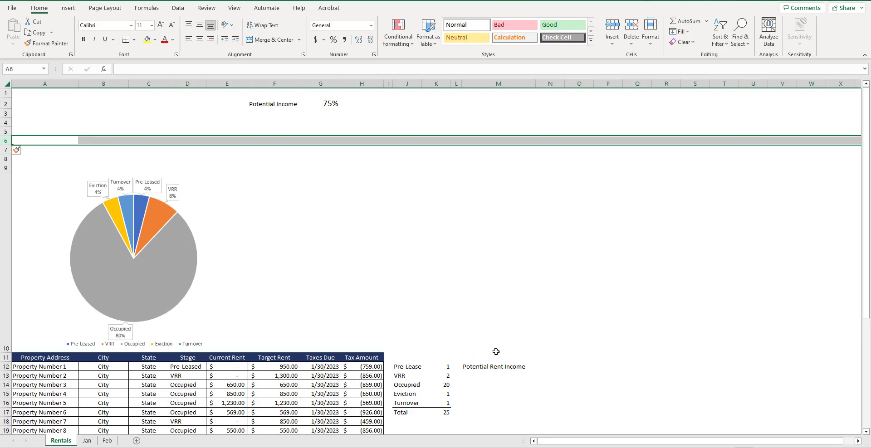
- Move the stage counts and their total beneath Potential Income, starting at F4, and widen the pie chart
{"action": "left_click_drag", "start_coordinate": [406, 366], "coordinate": [436, 413]}
{"action": "left_click_drag", "start_coordinate": [407, 362], "coordinate": [274, 118]}
{"action": "left_click", "coordinate": [181, 203]}
{"action": "left_click", "coordinate": [388, 123]}
{"action": "left_click_drag", "start_coordinate": [256, 177], "coordinate": [320, 168]}
- Move the Potential Income summary block to H2:I9, adjust the column widths, and delete the leftover "Potential Rent Income" label
{"action": "left_click_drag", "start_coordinate": [315, 97], "coordinate": [373, 97]}
{"action": "mouse_move", "coordinate": [301, 84]}
{"action": "left_mouse_down"}
{"action": "mouse_move", "coordinate": [280, 83]}
{"action": "mouse_move", "coordinate": [288, 84]}
{"action": "left_mouse_up"}
{"action": "left_click_drag", "start_coordinate": [380, 84], "coordinate": [397, 84]}
{"action": "left_click", "coordinate": [499, 367]}
{"action": "key", "text": "Delete"}
- Set the pie chart's legend position to Right
{"action": "left_click", "coordinate": [217, 195]}
{"action": "left_click", "coordinate": [316, 112]}
{"action": "left_click", "coordinate": [389, 132]}
{"action": "left_click", "coordinate": [389, 141]}
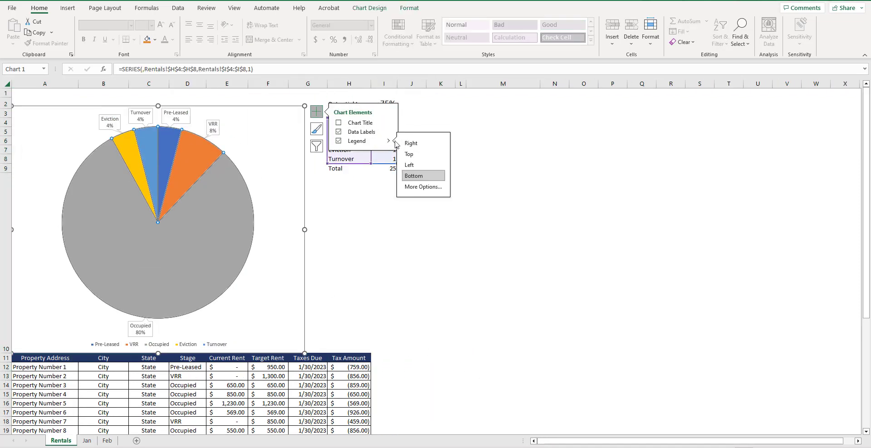
{"action": "left_click", "coordinate": [411, 143]}
- Shrink the pie chart from its lower-left corner, extend its legend box upward, and reduce row 10's height to match
{"action": "left_click", "coordinate": [282, 226]}
{"action": "left_click_drag", "start_coordinate": [12, 353], "coordinate": [29, 319]}
{"action": "left_click", "coordinate": [282, 197]}
{"action": "left_click_drag", "start_coordinate": [281, 172], "coordinate": [281, 153]}
{"action": "left_click", "coordinate": [383, 236]}
{"action": "left_click_drag", "start_coordinate": [5, 354], "coordinate": [5, 322]}
{"action": "left_click", "coordinate": [276, 196]}
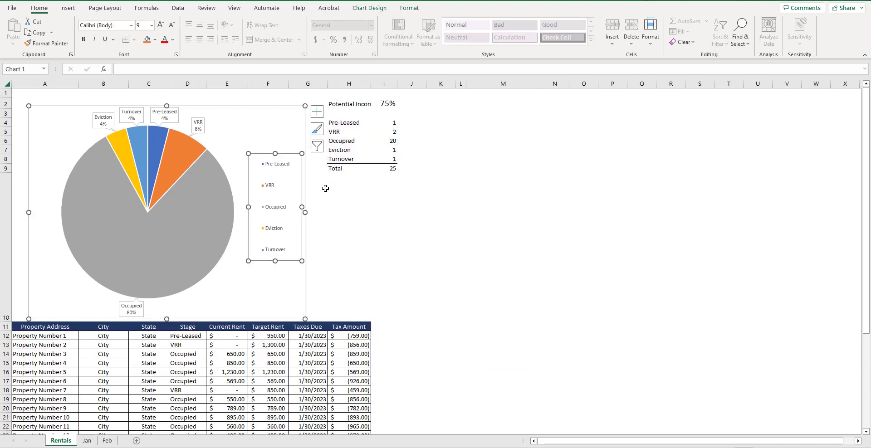
- Narrow the pie chart slightly and move the Potential Income summary block from H2:I9 to G2:H9
{"action": "left_click", "coordinate": [293, 113]}
{"action": "left_click_drag", "start_coordinate": [304, 212], "coordinate": [298, 211]}
{"action": "left_click", "coordinate": [344, 213]}
{"action": "left_click_drag", "start_coordinate": [349, 103], "coordinate": [384, 169]}
{"action": "left_click_drag", "start_coordinate": [385, 97], "coordinate": [348, 99]}
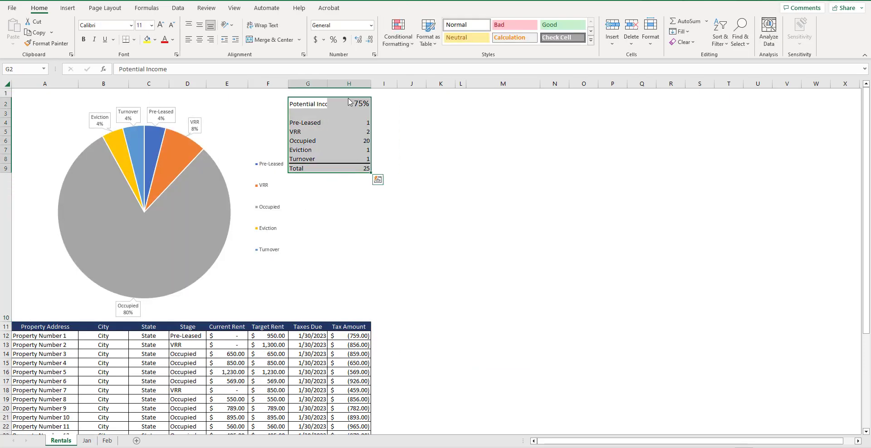
- Lower the legend within the pie chart and widen columns F and G so the Potential Income label fits
{"action": "left_click", "coordinate": [227, 151]}
{"action": "left_click", "coordinate": [272, 215]}
{"action": "left_click_drag", "start_coordinate": [253, 161], "coordinate": [250, 204]}
{"action": "left_click", "coordinate": [383, 195]}
{"action": "mouse_move", "coordinate": [289, 85]}
{"action": "left_mouse_down"}
{"action": "mouse_move", "coordinate": [302, 87]}
{"action": "mouse_move", "coordinate": [291, 87]}
{"action": "left_mouse_up"}
{"action": "left_click_drag", "start_coordinate": [330, 85], "coordinate": [341, 85]}
{"action": "left_click", "coordinate": [460, 141]}
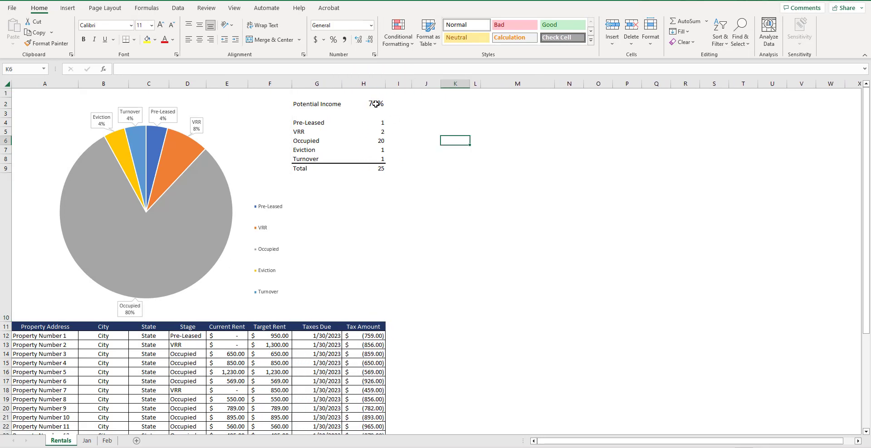
- Add a Greater Than 85% conditional formatting rule to H2 with Green Fill with Dark Green Text
{"action": "left_click", "coordinate": [376, 104]}
{"action": "left_click", "coordinate": [398, 32]}
{"action": "mouse_move", "coordinate": [429, 63]}
{"action": "left_click", "coordinate": [552, 63]}
{"action": "type", "text": "85%"}
{"action": "left_click", "coordinate": [429, 186]}
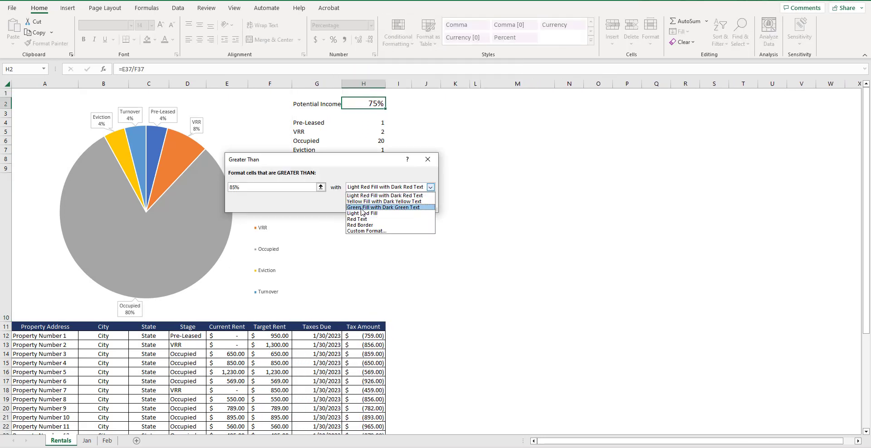
{"action": "left_click", "coordinate": [362, 207]}
{"action": "left_click", "coordinate": [380, 204]}
- Add a Less Than 75% conditional formatting rule to H2 with Light Red Fill with Dark Red Text
{"action": "left_click", "coordinate": [398, 32]}
{"action": "mouse_move", "coordinate": [429, 62]}
{"action": "left_click", "coordinate": [552, 91]}
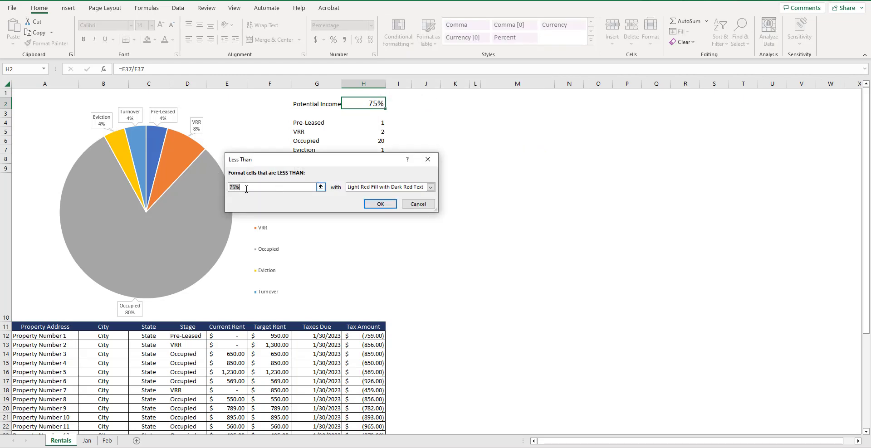
{"action": "left_click", "coordinate": [380, 204]}
- Add a Between 75% and 85% conditional formatting rule to H2 with Yellow Fill with Dark Yellow Text
{"action": "left_click", "coordinate": [398, 33]}
{"action": "left_click", "coordinate": [553, 119]}
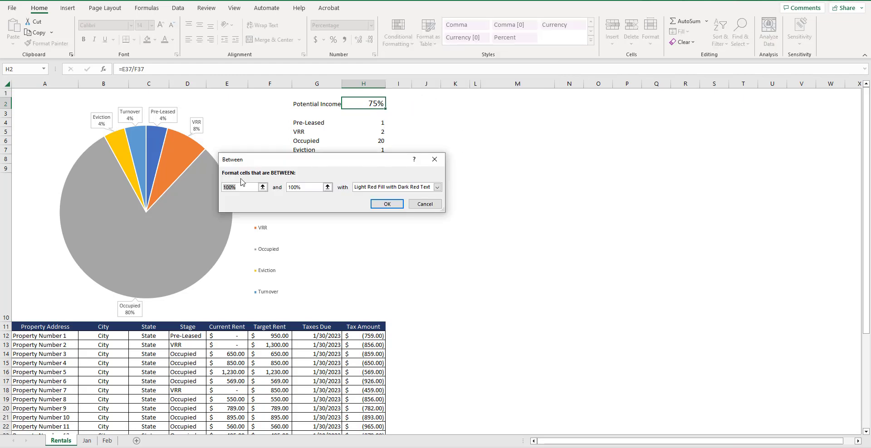
{"action": "type", "text": "75%"}
{"action": "key", "text": "Tab"}
{"action": "type", "text": "85%"}
{"action": "key", "text": "Tab"}
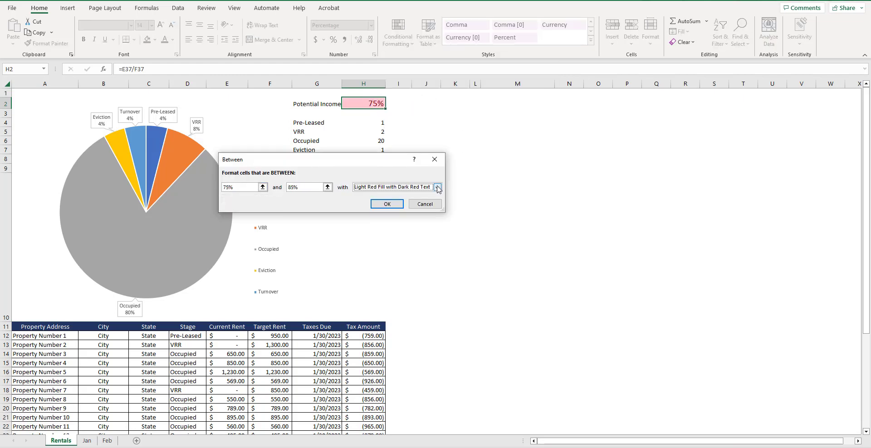
{"action": "left_click", "coordinate": [436, 187]}
{"action": "left_click", "coordinate": [382, 201]}
{"action": "left_click", "coordinate": [382, 204]}
{"action": "left_click", "coordinate": [385, 201]}
- Narrow column H and format the percentage in H2 as centred, bold and one font size larger
{"action": "left_click", "coordinate": [371, 104]}
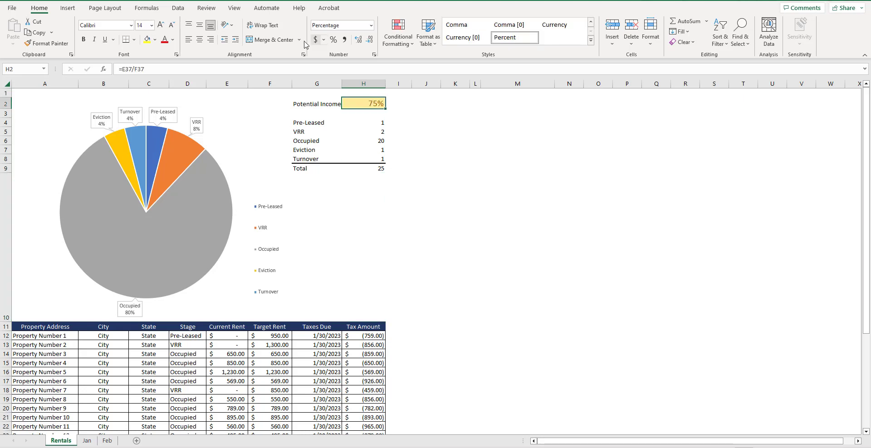
{"action": "left_click_drag", "start_coordinate": [386, 83], "coordinate": [376, 83]}
{"action": "left_click", "coordinate": [200, 39]}
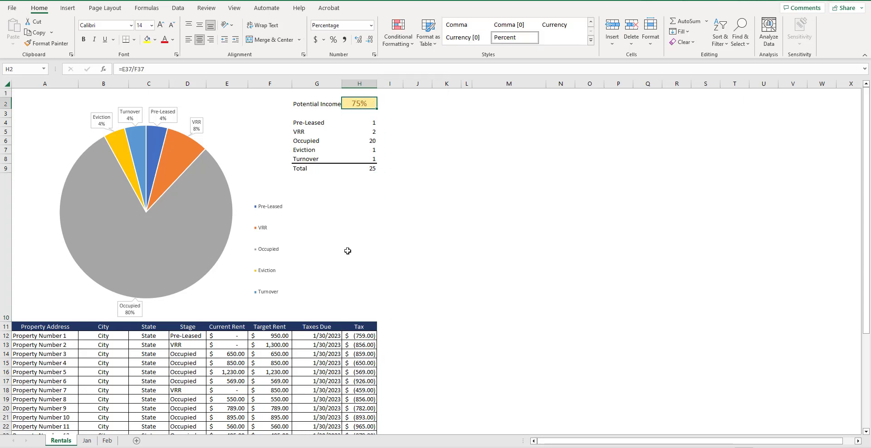
{"action": "left_click", "coordinate": [83, 39]}
{"action": "left_click", "coordinate": [160, 25]}
- Middle-align the Potential Income label in G2 and widen column G slightly
{"action": "left_click", "coordinate": [317, 104]}
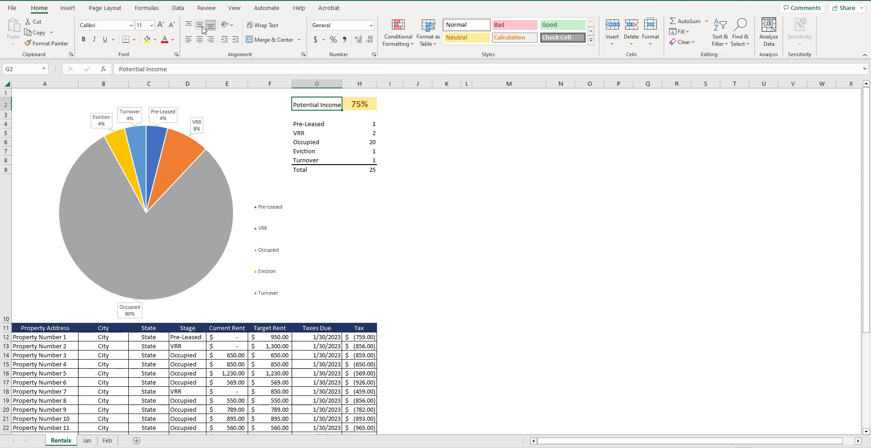
{"action": "left_click", "coordinate": [491, 142]}
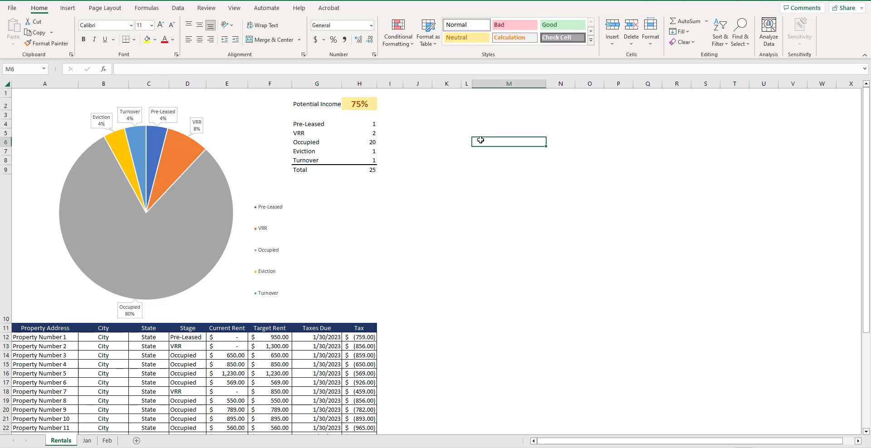
{"action": "left_click_drag", "start_coordinate": [342, 83], "coordinate": [347, 83]}
- Add a Notes header in I11 with the same formatting as the Tax Amount header and widen column I considerably
{"action": "left_click", "coordinate": [391, 326]}
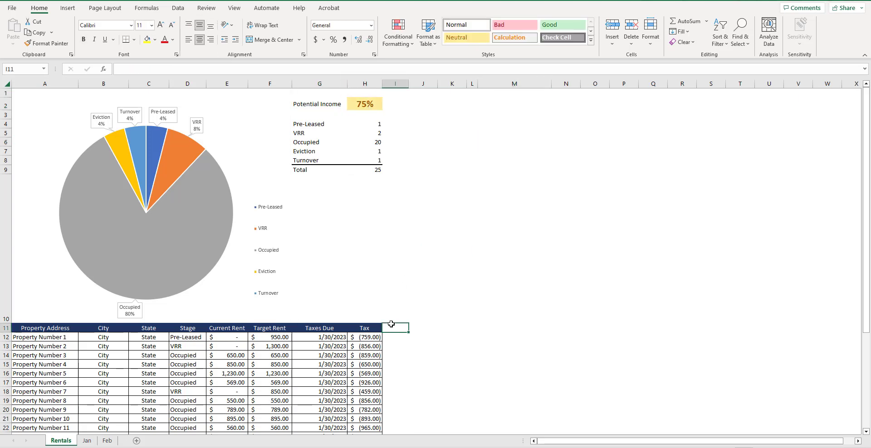
{"action": "type", "text": "Noters"}
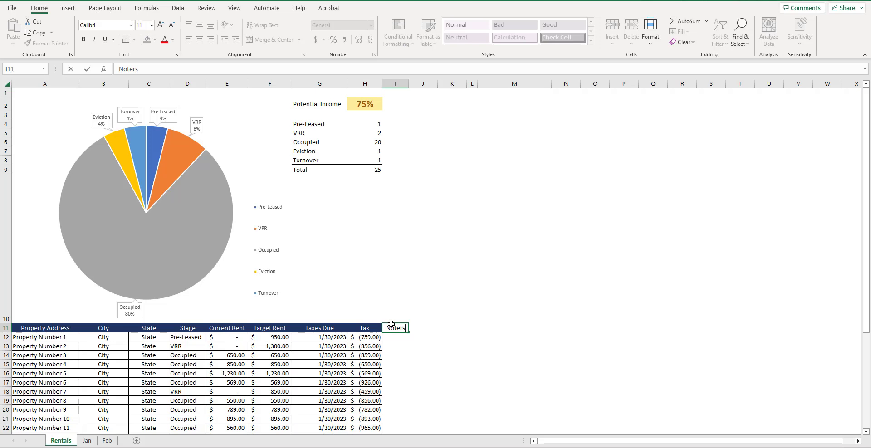
{"action": "left_click", "coordinate": [423, 330]}
{"action": "left_click", "coordinate": [395, 330]}
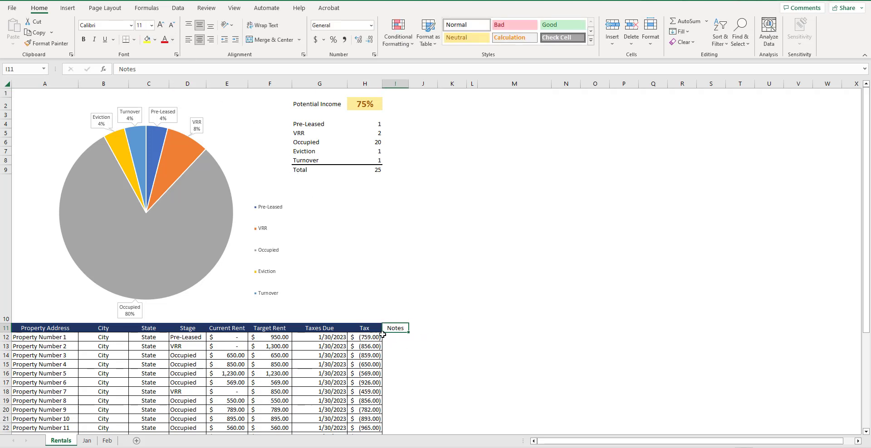
{"action": "left_click", "coordinate": [376, 328]}
{"action": "left_click_drag", "start_coordinate": [382, 333], "coordinate": [396, 329]}
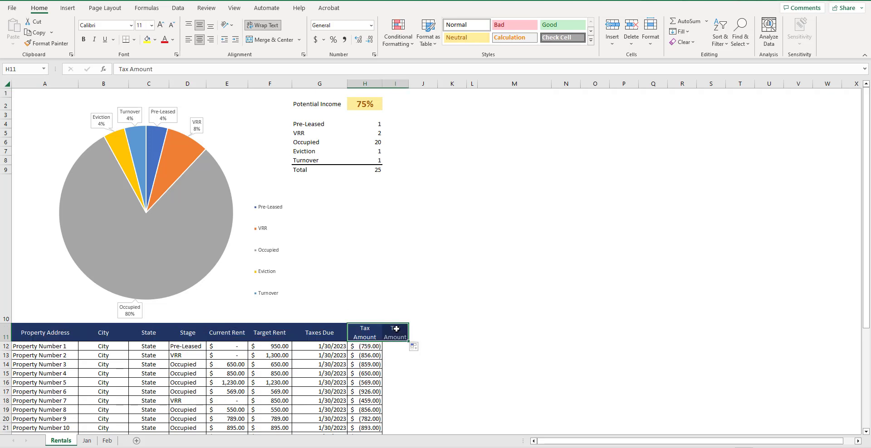
{"action": "double_click", "coordinate": [396, 329]}
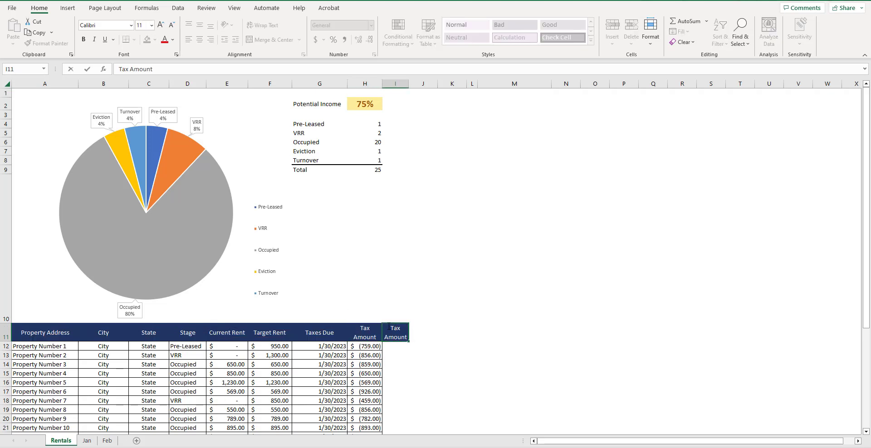
{"action": "left_click_drag", "start_coordinate": [388, 326], "coordinate": [405, 341]}
{"action": "type", "text": "t"}
{"action": "type", "text": "otes"}
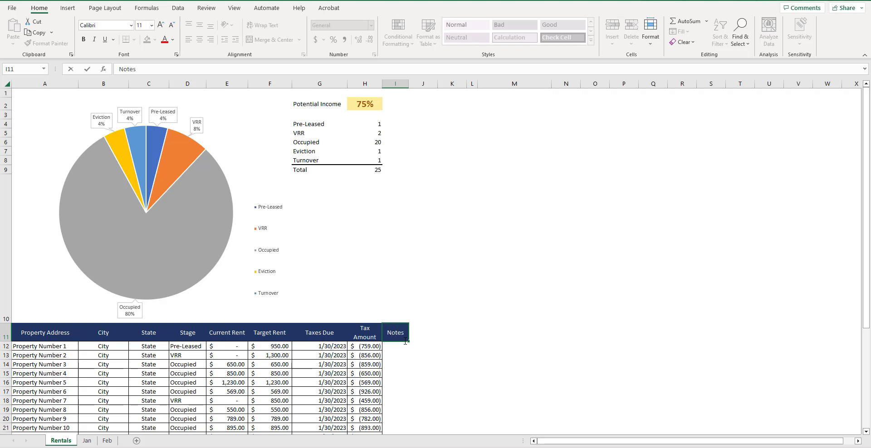
{"action": "left_click", "coordinate": [405, 84]}
{"action": "left_click_drag", "start_coordinate": [410, 85], "coordinate": [563, 85]}
- Apply All Borders to the Notes cells I12:I36 and auto-fit the width of the Tax Amount column
{"action": "scroll", "coordinate": [445, 191], "scroll_direction": "down", "scroll_amount": 3}
{"action": "scroll", "coordinate": [445, 191], "scroll_direction": "down", "scroll_amount": 2}
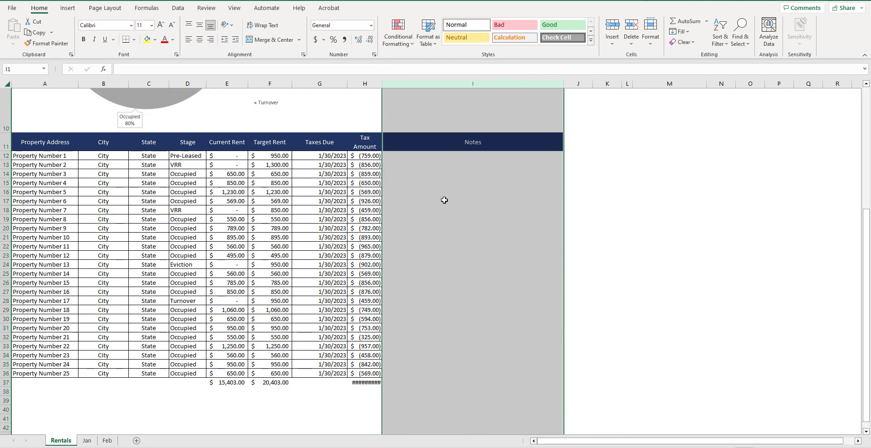
{"action": "left_click_drag", "start_coordinate": [404, 158], "coordinate": [504, 374]}
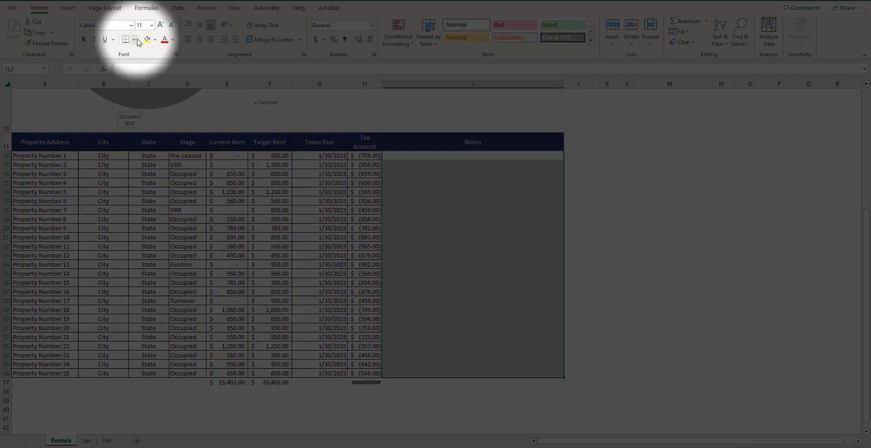
{"action": "left_click", "coordinate": [134, 39]}
{"action": "left_click", "coordinate": [143, 129]}
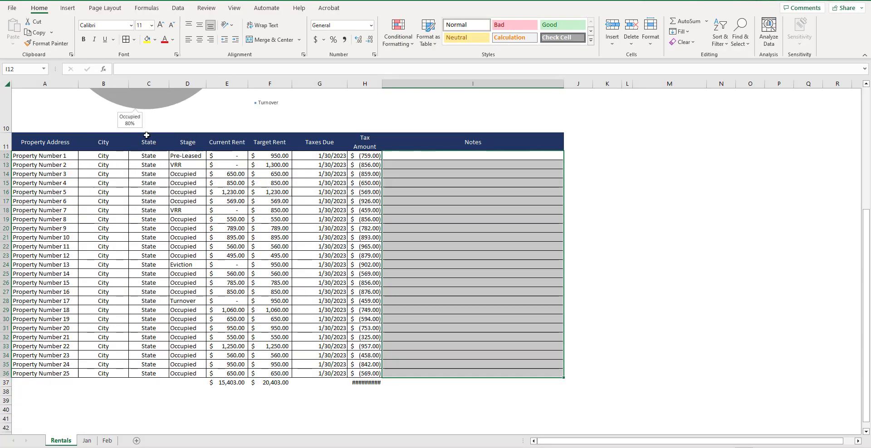
{"action": "double_click", "coordinate": [383, 83]}
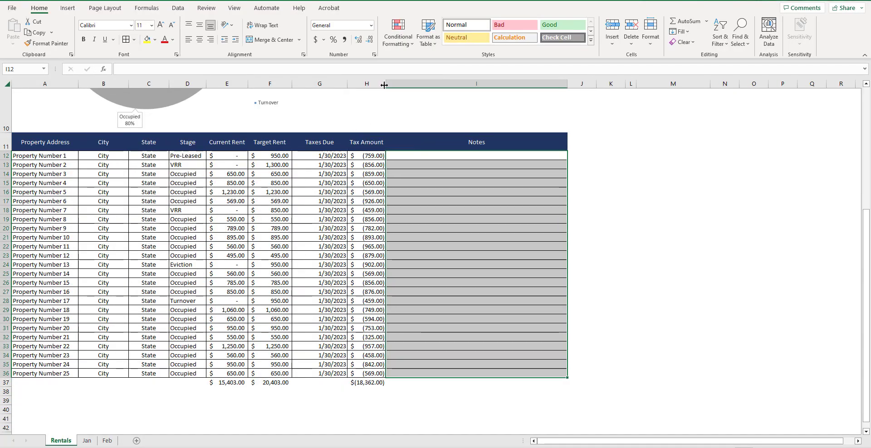
- Enter the note "Housing payments $495 Tenant rent $55 TOTAL $550" for Property Number 8 in I19
{"action": "left_click", "coordinate": [585, 185]}
{"action": "type", "text": "Housing pay"}
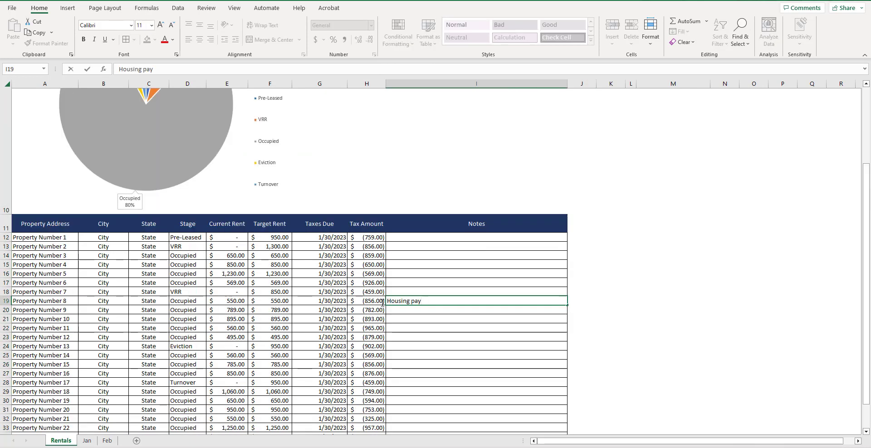
{"action": "type", "text": "ments"}
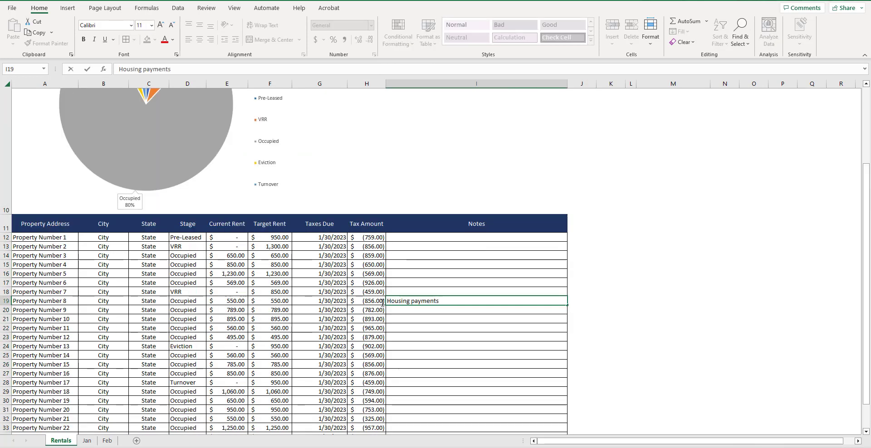
{"action": "type", "text": " $495"}
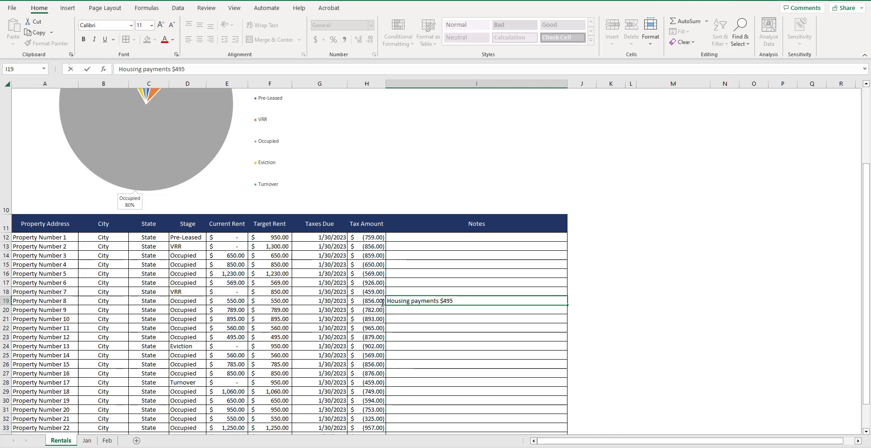
{"action": "type", "text": " Tenant rent $55 TOT"}
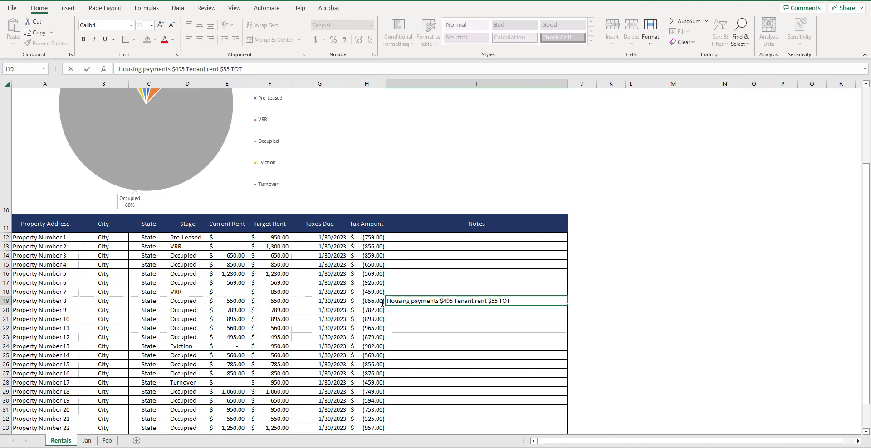
{"action": "type", "text": "AL"}
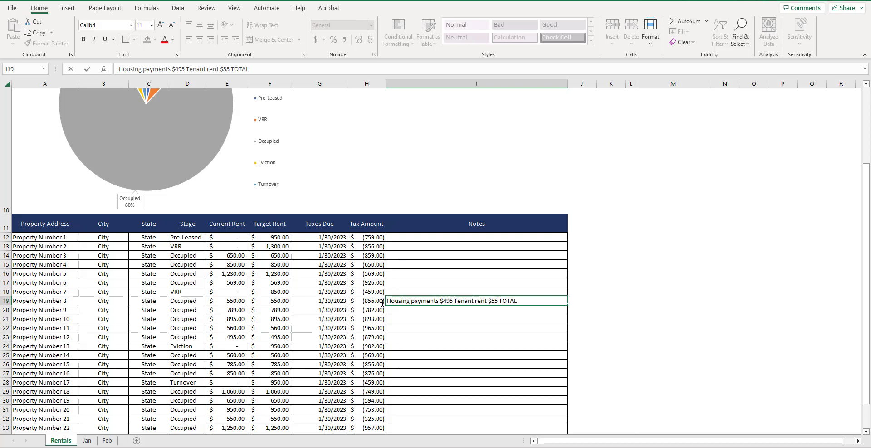
{"action": "type", "text": " $550"}
{"action": "key", "text": "Return"}
{"action": "scroll", "coordinate": [753, 308], "scroll_direction": "up", "scroll_amount": 3}
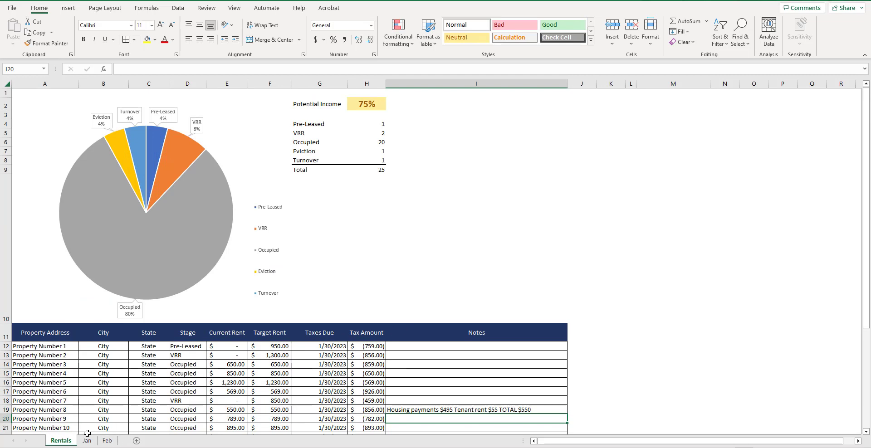
- Create a copy of the Feb sheet at the end of the workbook
{"action": "right_click", "coordinate": [107, 440]}
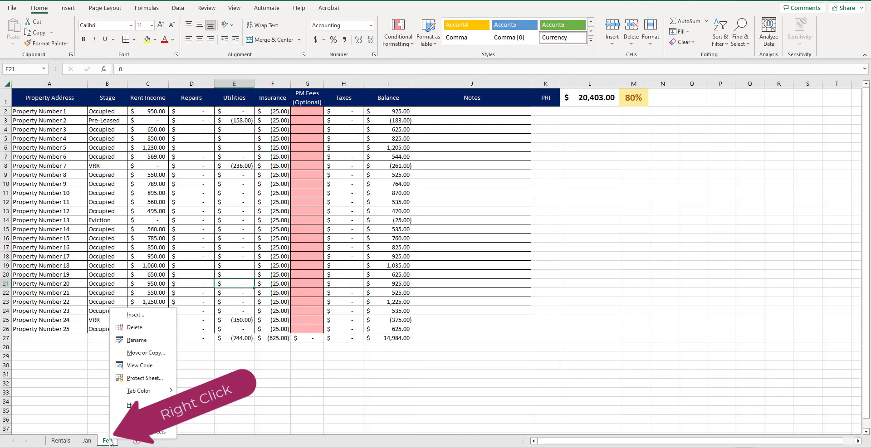
{"action": "left_click", "coordinate": [158, 353]}
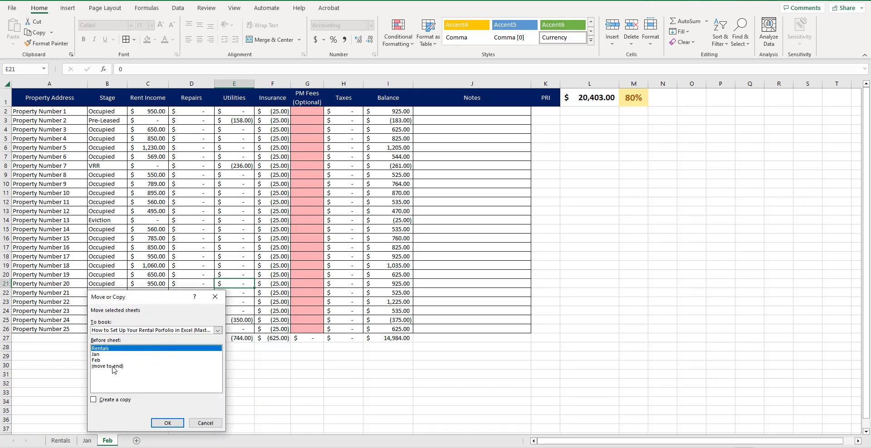
{"action": "left_click", "coordinate": [113, 366]}
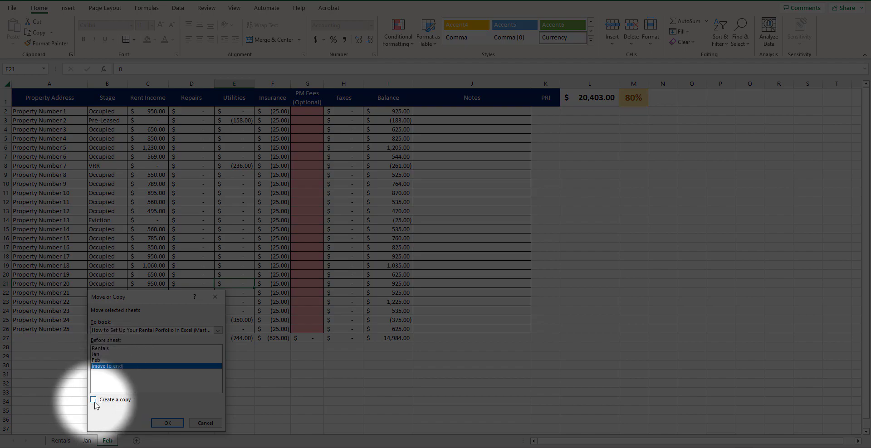
{"action": "left_click", "coordinate": [95, 400]}
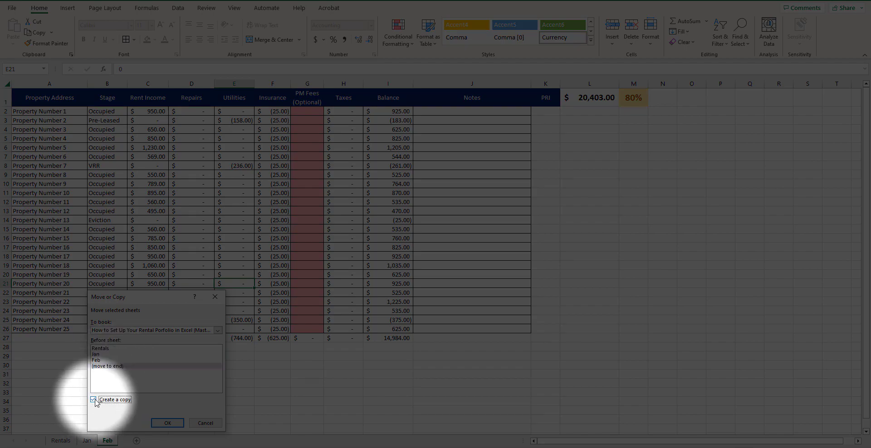
{"action": "left_click", "coordinate": [167, 423]}
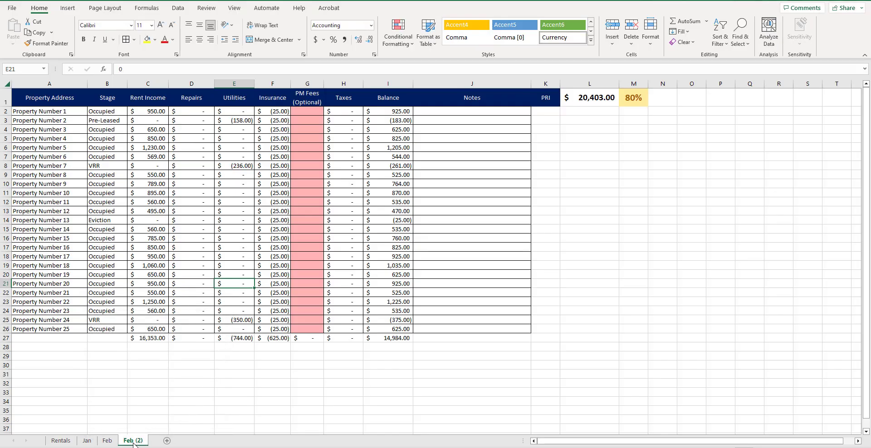
- Rename the copied Feb sheet as March
{"action": "right_click", "coordinate": [133, 441]}
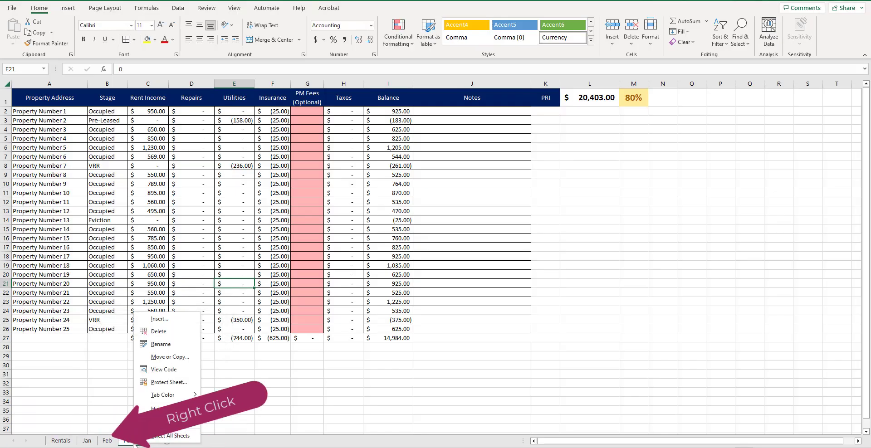
{"action": "left_click", "coordinate": [164, 345]}
{"action": "type", "text": "March"}
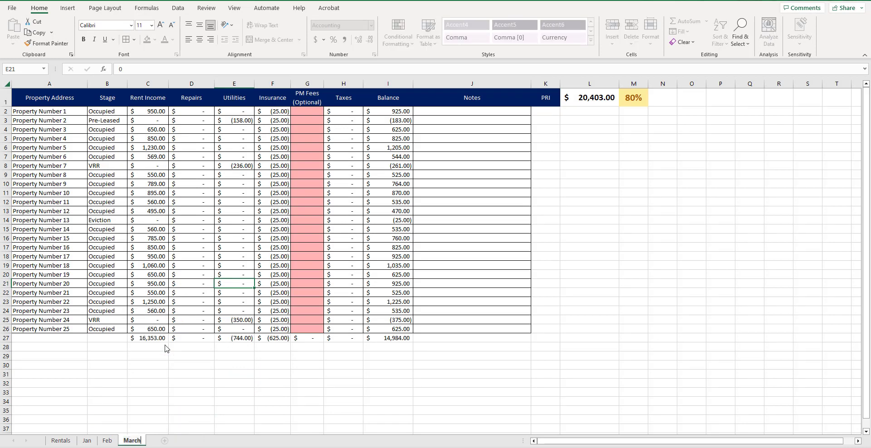
{"action": "key", "text": "Return"}
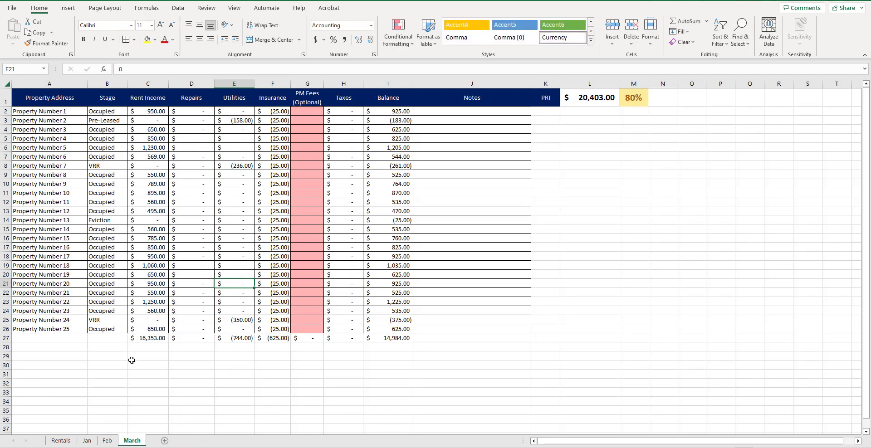
- Review the property list on the Rentals sheet
{"action": "left_click", "coordinate": [61, 440]}
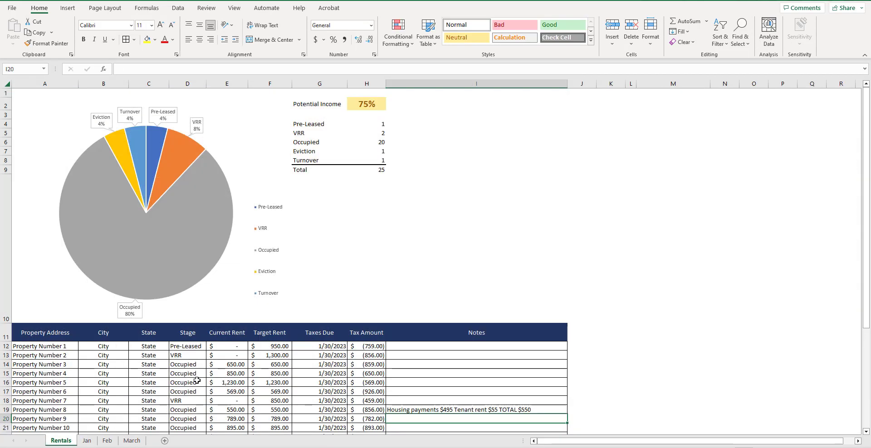
{"action": "scroll", "coordinate": [263, 360], "scroll_direction": "down", "scroll_amount": 5}
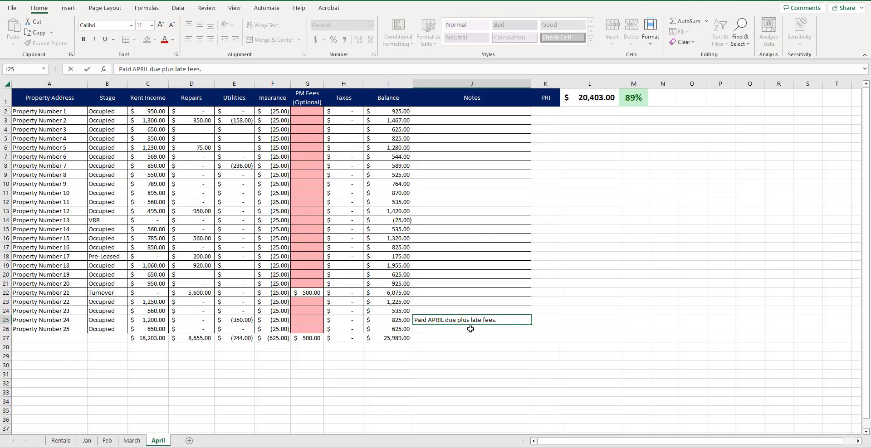
- Commit the late-fees note for Property Number 24 and create a copy of the April sheet at the end of the workbook
{"action": "left_click", "coordinate": [470, 356]}
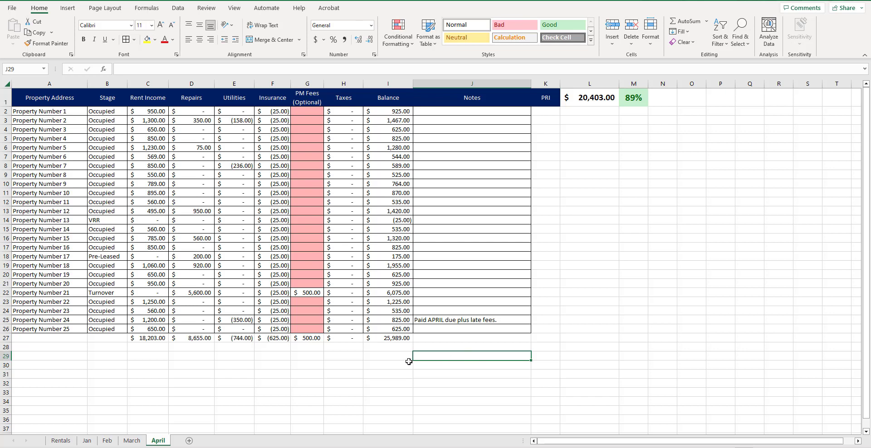
{"action": "right_click", "coordinate": [166, 441]}
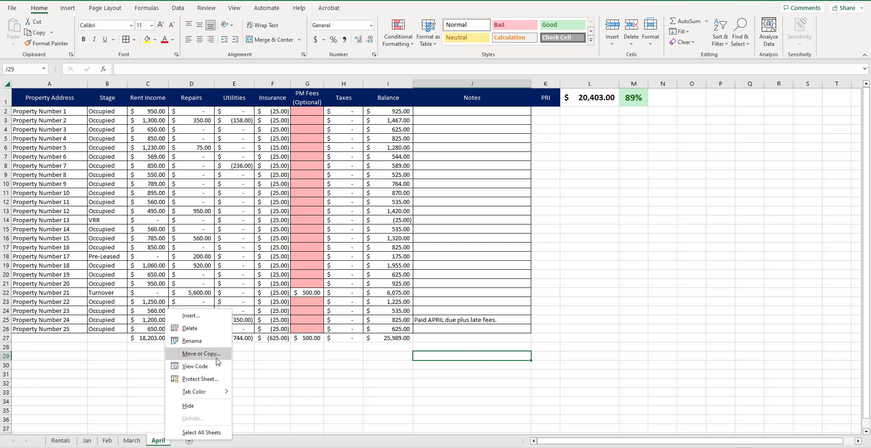
{"action": "left_click", "coordinate": [194, 354]}
{"action": "left_click", "coordinate": [161, 382]}
{"action": "left_click", "coordinate": [153, 404]}
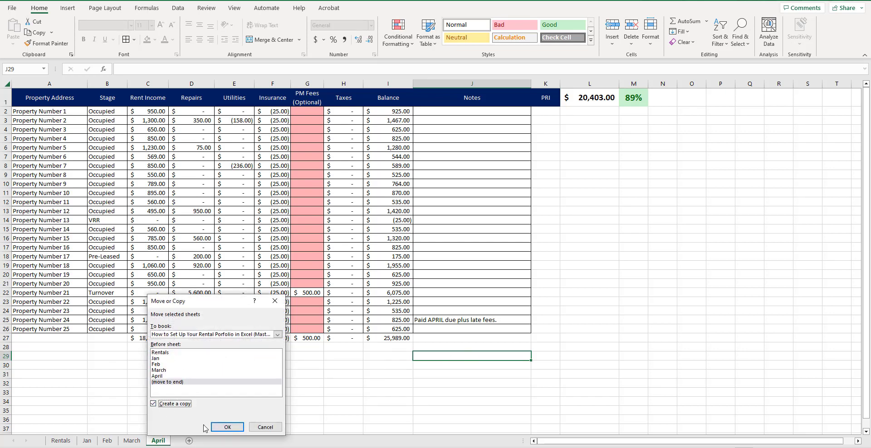
{"action": "left_click", "coordinate": [227, 426]}
- Rename the copied April sheet as June
{"action": "right_click", "coordinate": [197, 439]}
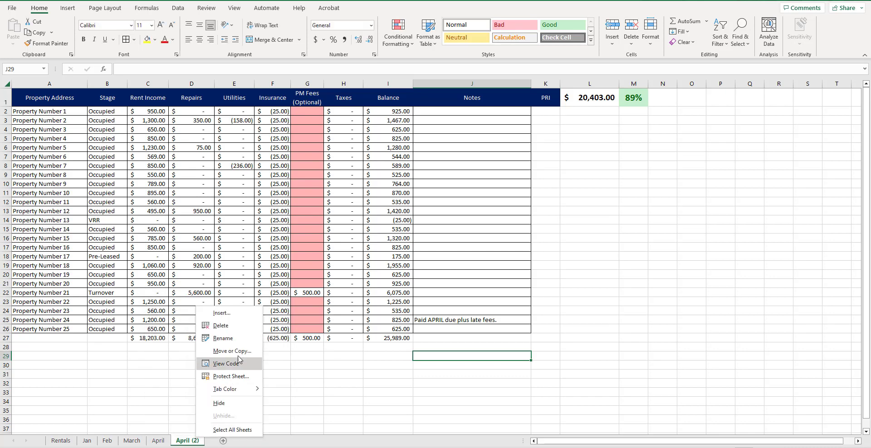
{"action": "left_click", "coordinate": [236, 343]}
{"action": "type", "text": "June"}
{"action": "key", "text": "Return"}
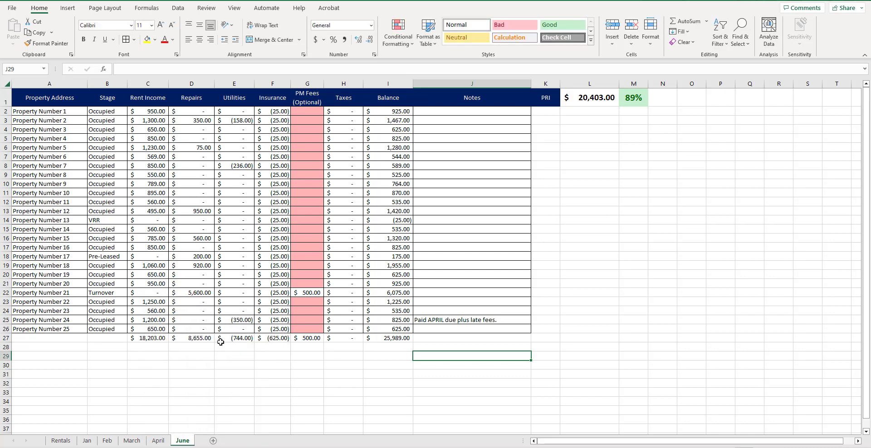
- Set the stage of Property Number 13 to Pre-Leased and Property Number 17 to Occupied on the June sheet
{"action": "left_click", "coordinate": [121, 220]}
{"action": "left_click", "coordinate": [123, 221]}
{"action": "left_click", "coordinate": [102, 235]}
{"action": "left_click", "coordinate": [120, 257]}
{"action": "left_click", "coordinate": [123, 257]}
{"action": "left_click", "coordinate": [109, 276]}
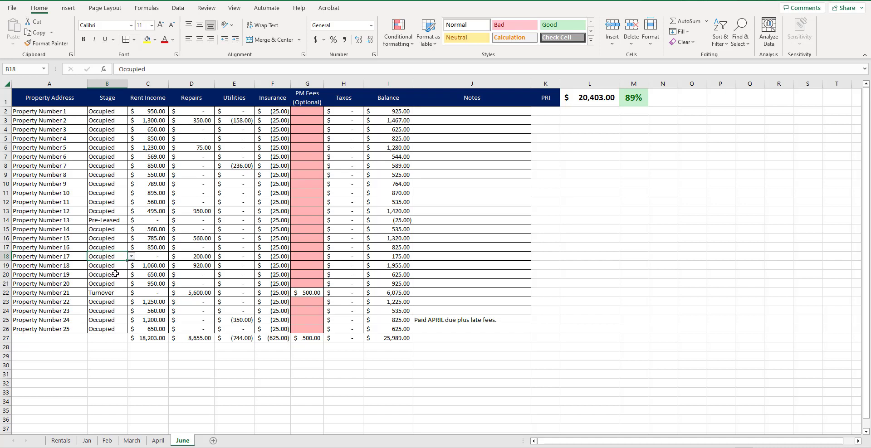
- Clear the June repair amounts for Property Number 17 and Property Number 21
{"action": "left_click", "coordinate": [163, 255]}
{"action": "left_click", "coordinate": [195, 256]}
{"action": "key", "text": "Delete"}
{"action": "left_click", "coordinate": [195, 293]}
{"action": "key", "text": "Delete"}
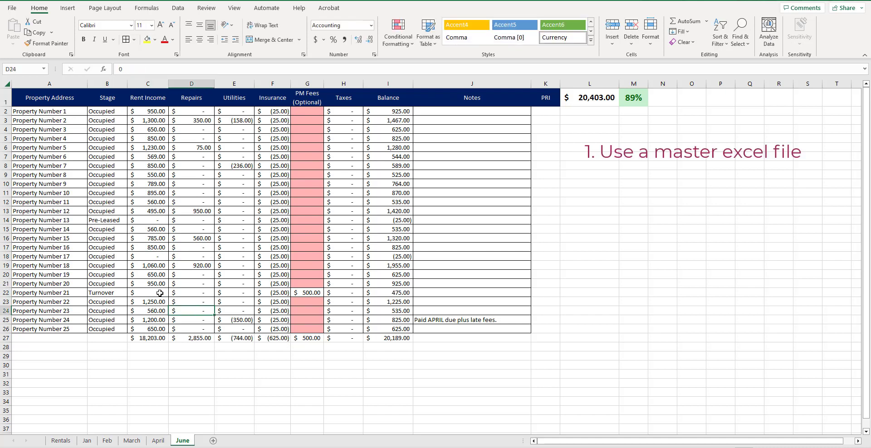
- Set Property Number 21's June stage to VRR and Property Number 17's rent income to 950
{"action": "left_click", "coordinate": [109, 292]}
{"action": "left_click", "coordinate": [131, 292]}
{"action": "left_click", "coordinate": [94, 306]}
- Set the remaining June repair amounts to 0, including the one for Property Number 2
{"action": "left_click", "coordinate": [208, 120]}
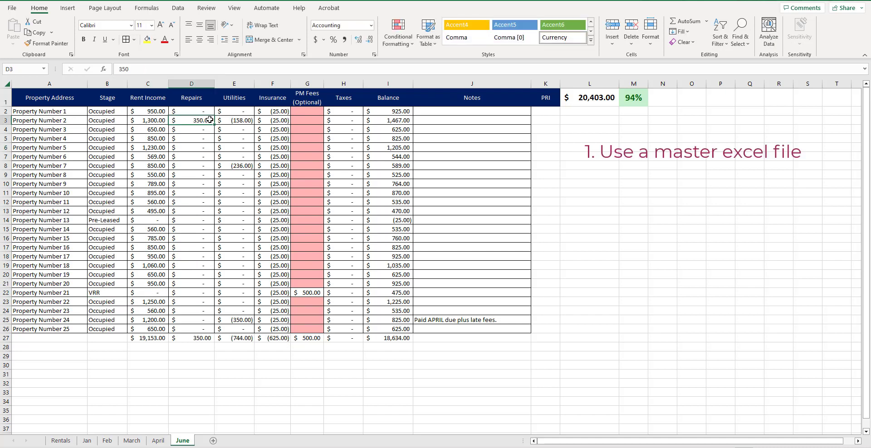
{"action": "left_click", "coordinate": [200, 184]}
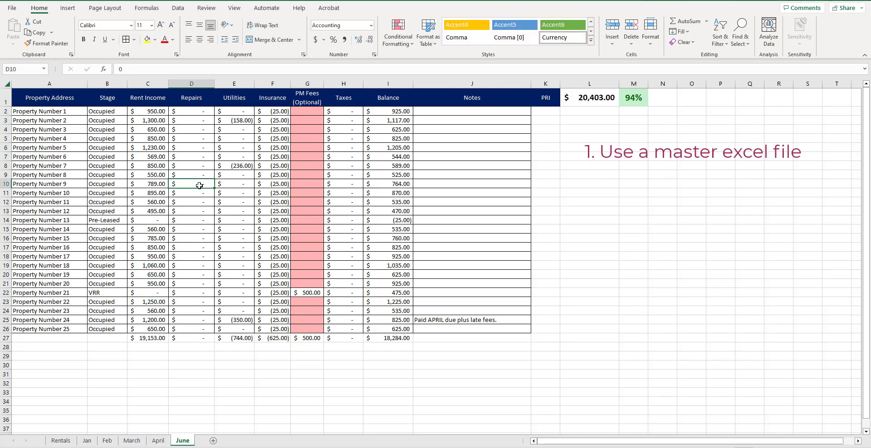
- Set Property Number 21's June repairs to 175 and its utilities to 250
{"action": "left_click", "coordinate": [191, 292]}
{"action": "type", "text": "175"}
{"action": "left_click", "coordinate": [233, 293]}
{"action": "type", "text": "250"}
{"action": "key", "text": "Return"}
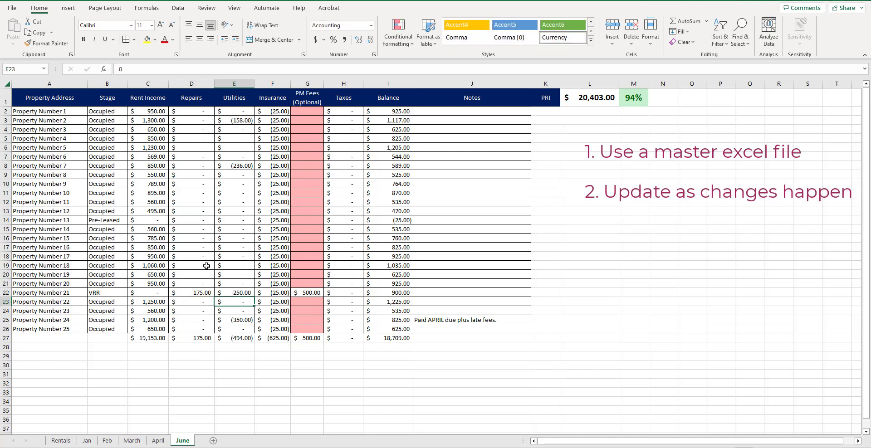
- Set the June repairs to 750 for Property Number 18, 230 for Property Number 16 and 560 for Property Number 24
{"action": "left_click", "coordinate": [206, 265]}
{"action": "type", "text": "750"}
{"action": "left_click", "coordinate": [204, 248]}
{"action": "type", "text": "230"}
{"action": "left_click", "coordinate": [194, 319]}
{"action": "type", "text": "560"}
{"action": "key", "text": "Return"}
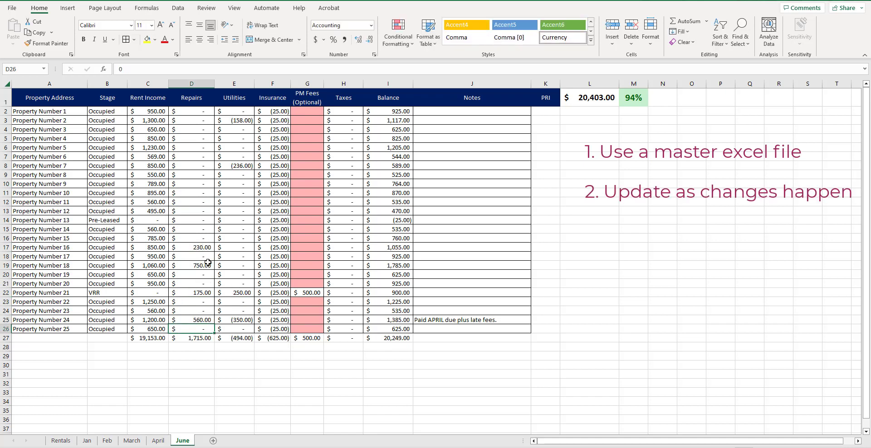
- Copy the June sheet to the end of the workbook and rename the copy July
{"action": "right_click", "coordinate": [186, 441]}
{"action": "left_click", "coordinate": [212, 355]}
{"action": "left_click", "coordinate": [154, 378]}
{"action": "left_click", "coordinate": [149, 402]}
{"action": "left_click", "coordinate": [220, 425]}
{"action": "left_click_drag", "start_coordinate": [190, 441], "coordinate": [219, 441]}
{"action": "right_click", "coordinate": [218, 441]}
{"action": "left_click", "coordinate": [245, 342]}
{"action": "type", "text": "July"}
{"action": "key", "text": "Return"}
- Set the July stage of Property Number 13 to Occupied and Property Number 21 to Pre-Leased
{"action": "left_click", "coordinate": [108, 220]}
{"action": "left_click", "coordinate": [131, 221]}
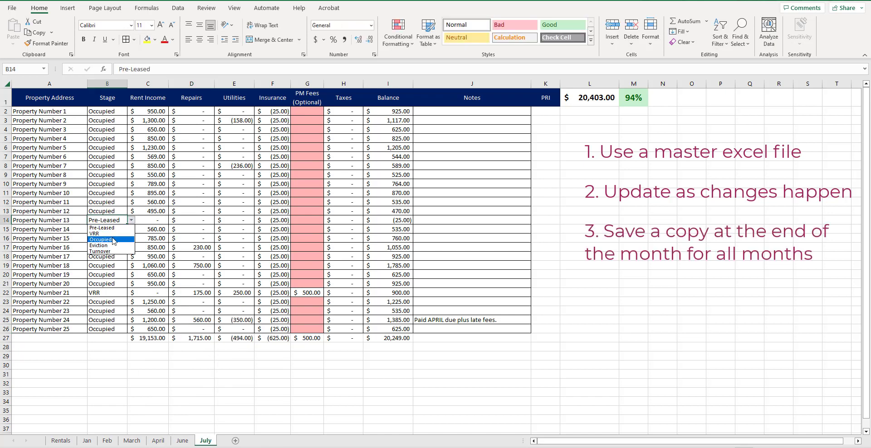
{"action": "left_click", "coordinate": [110, 239]}
{"action": "left_click", "coordinate": [111, 292]}
{"action": "left_click", "coordinate": [131, 293]}
{"action": "left_click", "coordinate": [120, 300]}
{"action": "left_click", "coordinate": [146, 220]}
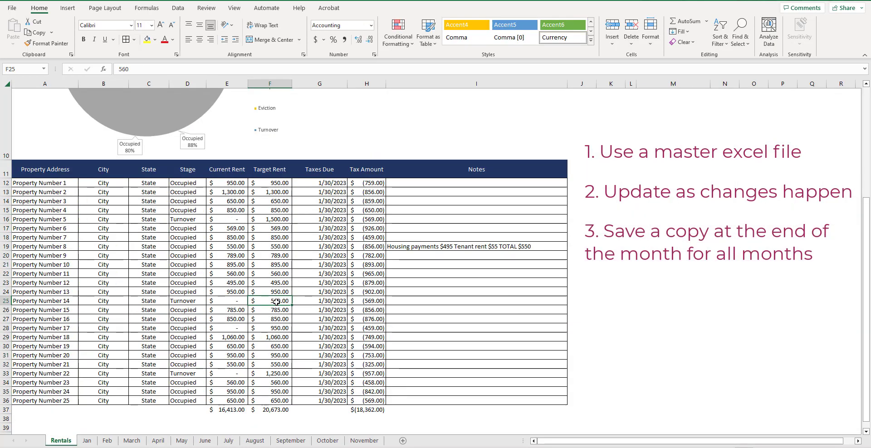
- Set the target rent on the Rentals sheet to 750 for Property Number 14 and 1300 for Property Number 22
{"action": "type", "text": "75"}
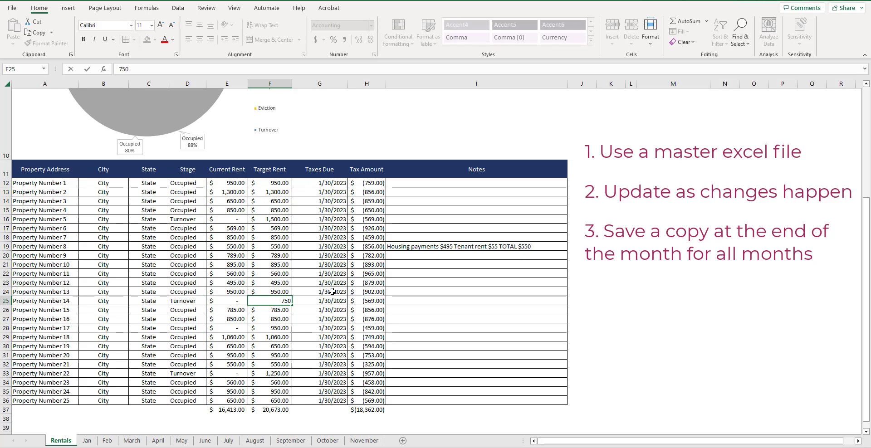
{"action": "key", "text": "Return"}
{"action": "left_click", "coordinate": [276, 372]}
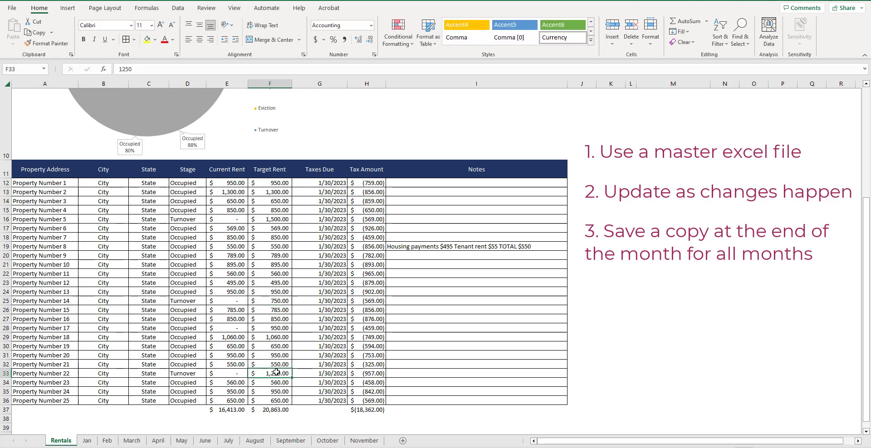
{"action": "type", "text": "1300"}
{"action": "key", "text": "Return"}
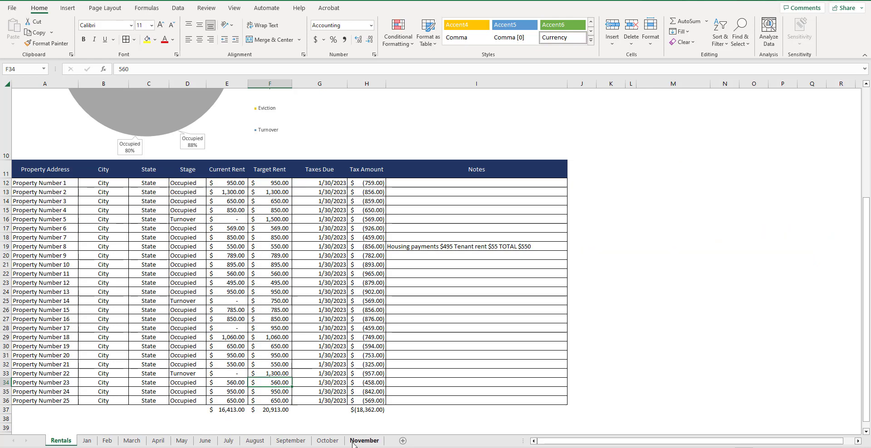
- Enter the label Property Number #5 in cell L2 of the November sheet
{"action": "left_click", "coordinate": [367, 444]}
{"action": "left_click", "coordinate": [565, 112]}
{"action": "type", "text": "ro"}
{"action": "type", "text": "perty Num"}
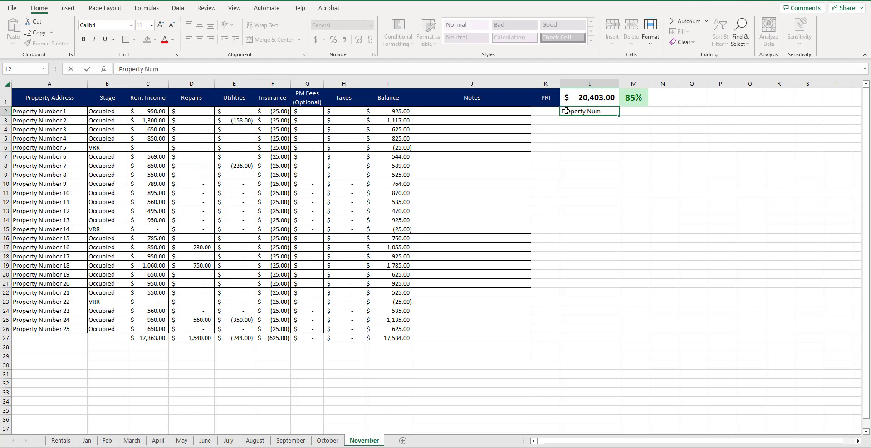
{"action": "key", "text": "Return"}
{"action": "left_click", "coordinate": [591, 112]}
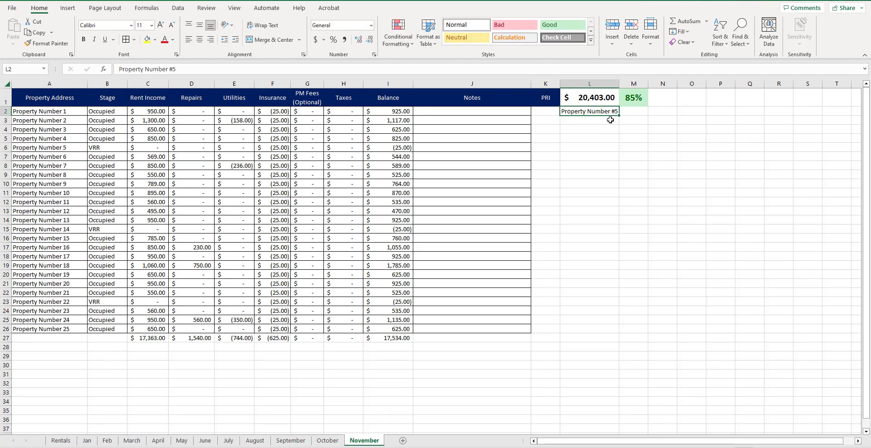
- Fill the label down to L4, change the copies to Property Number #14 and Property Number #22, and autofit column L
{"action": "left_click_drag", "start_coordinate": [619, 116], "coordinate": [617, 130]}
{"action": "double_click", "coordinate": [618, 121]}
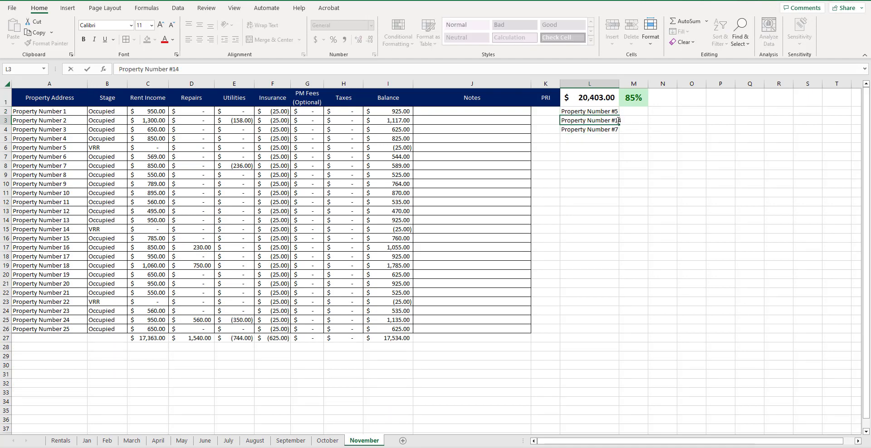
{"action": "type", "text": "14"}
{"action": "double_click", "coordinate": [619, 130]}
{"action": "type", "text": "22"}
{"action": "key", "text": "Return"}
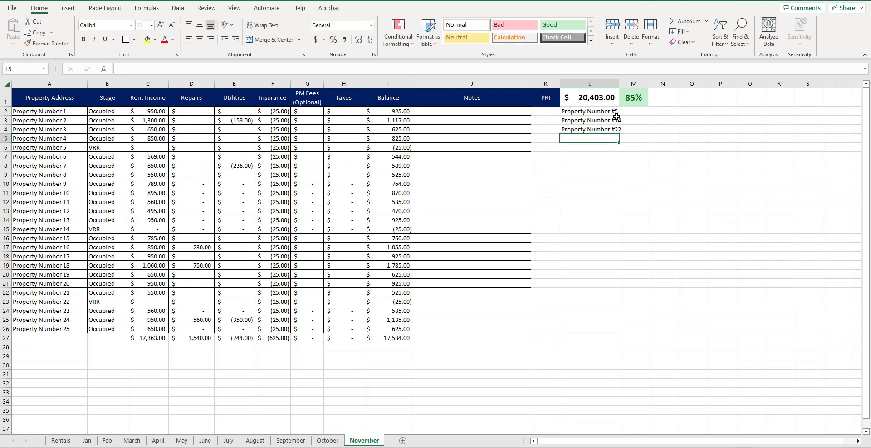
{"action": "double_click", "coordinate": [619, 84]}
- Enter (+) beside each of the three property labels in cells M2 to M4
{"action": "left_click", "coordinate": [636, 113]}
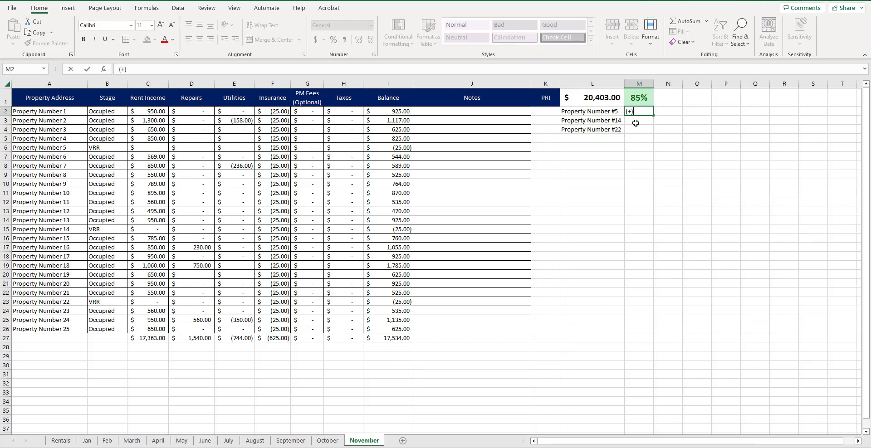
{"action": "double_click", "coordinate": [633, 120]}
{"action": "left_click", "coordinate": [632, 129]}
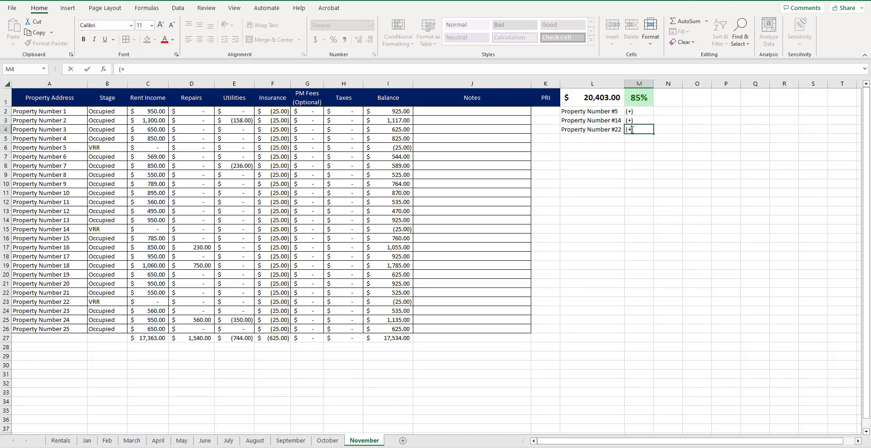
{"action": "left_click", "coordinate": [636, 154]}
- Update the potential income in L1 of the November sheet to 20913, matching the target rent total on Rentals
{"action": "left_click", "coordinate": [61, 440]}
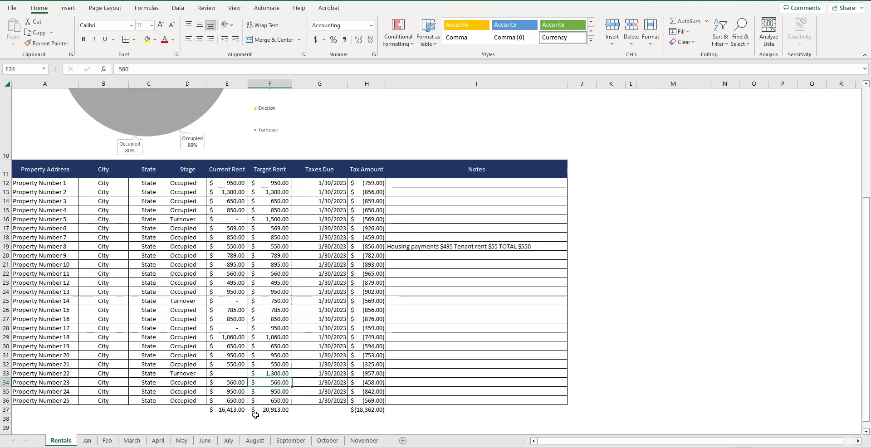
{"action": "left_click", "coordinate": [365, 440]}
{"action": "left_click", "coordinate": [612, 108]}
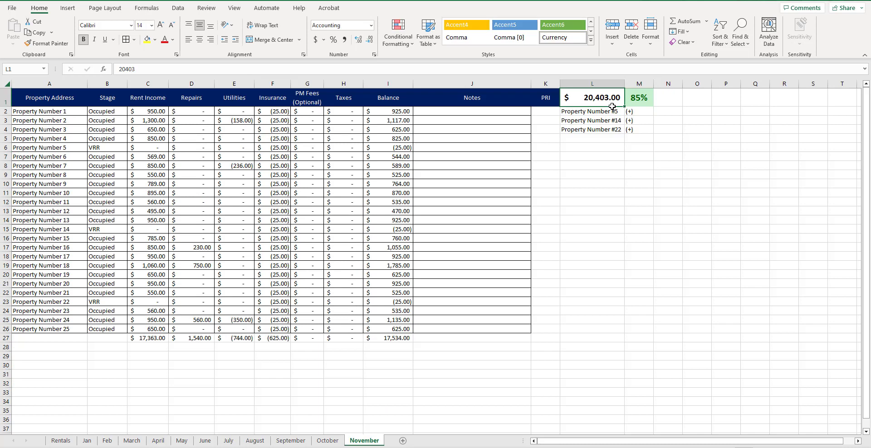
- Add the rent increases after the plus signs: $270 for Property Number #5, $190 for #14 and $50 for #22
{"action": "left_click", "coordinate": [635, 111]}
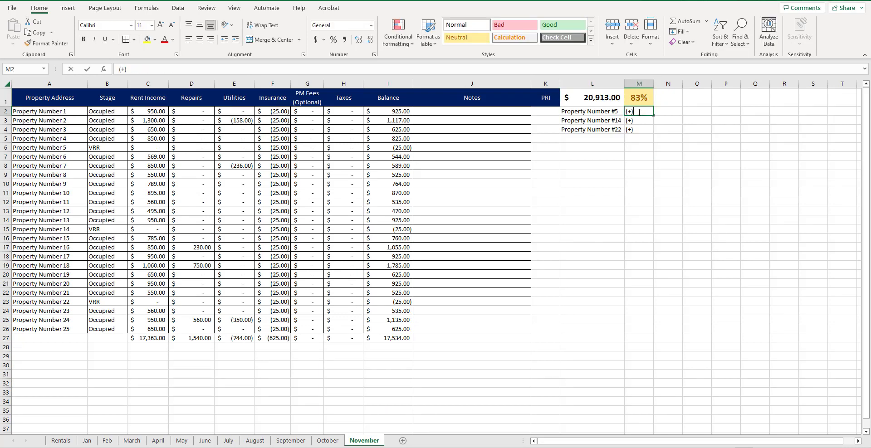
{"action": "double_click", "coordinate": [649, 110]}
{"action": "type", "text": "$270"}
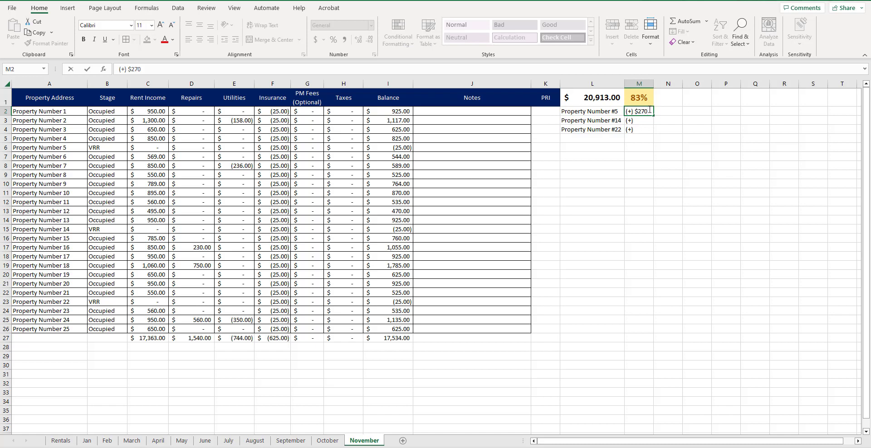
{"action": "double_click", "coordinate": [650, 119]}
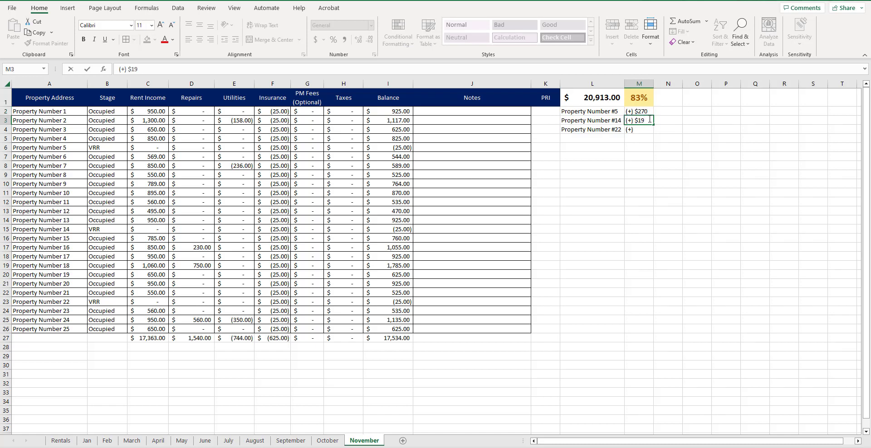
{"action": "double_click", "coordinate": [640, 129]}
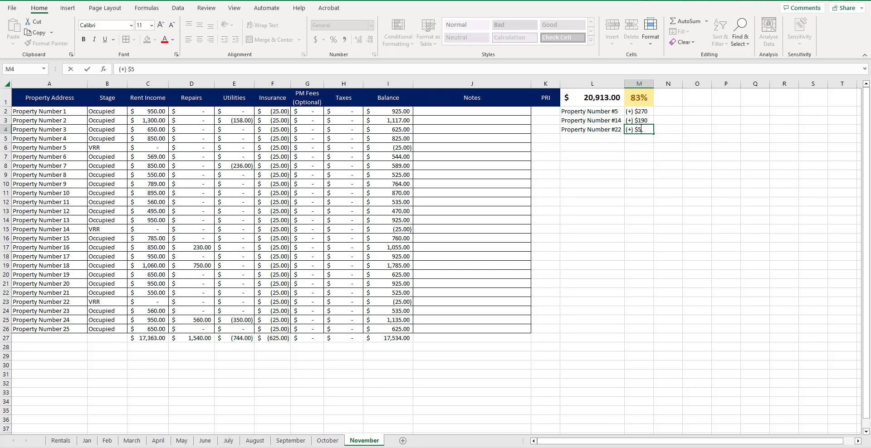
{"action": "left_click", "coordinate": [669, 161]}
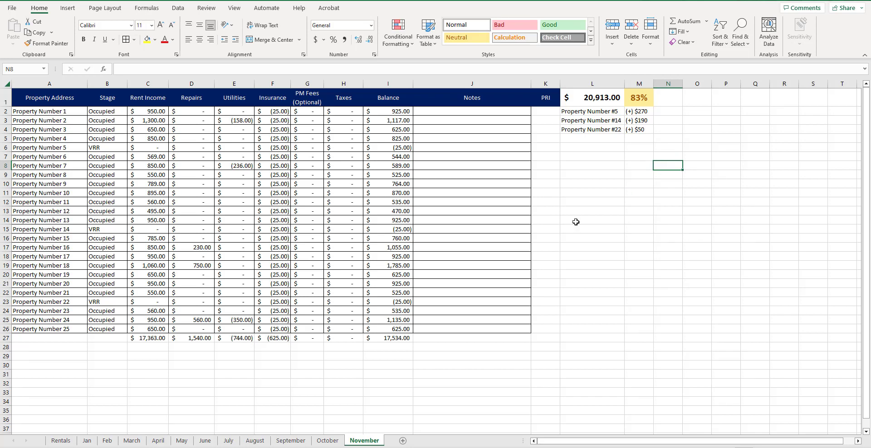
- Copy the November sheet to the end of the workbook and rename the copy December
{"action": "left_click", "coordinate": [338, 442]}
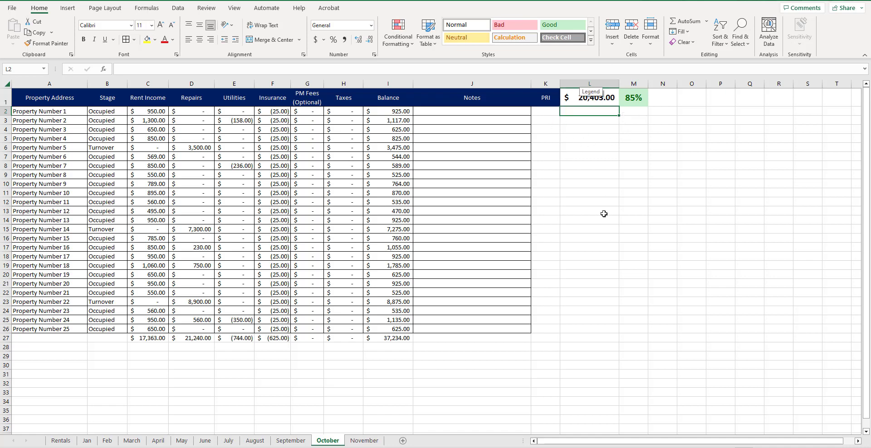
{"action": "left_click", "coordinate": [364, 440]}
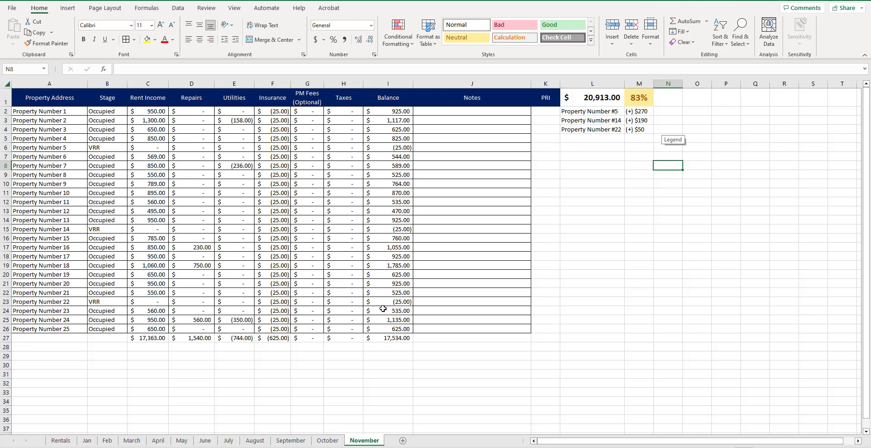
{"action": "right_click", "coordinate": [373, 441]}
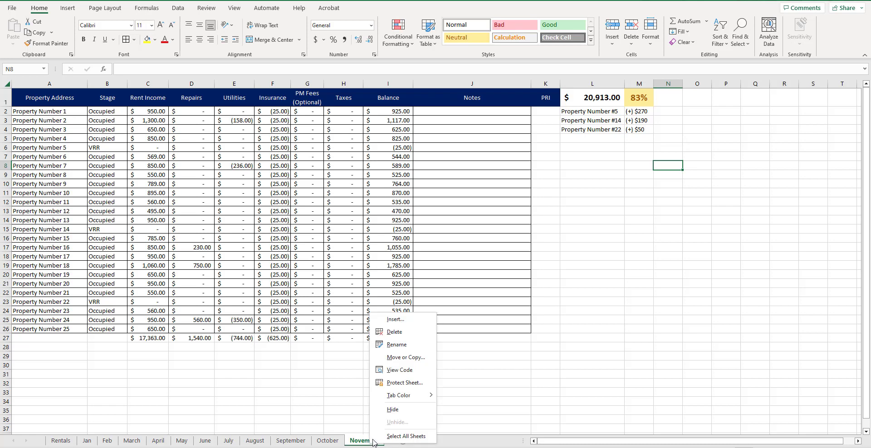
{"action": "left_click", "coordinate": [406, 357]}
{"action": "left_click", "coordinate": [363, 397]}
{"action": "left_click", "coordinate": [344, 407]}
{"action": "left_click", "coordinate": [414, 429]}
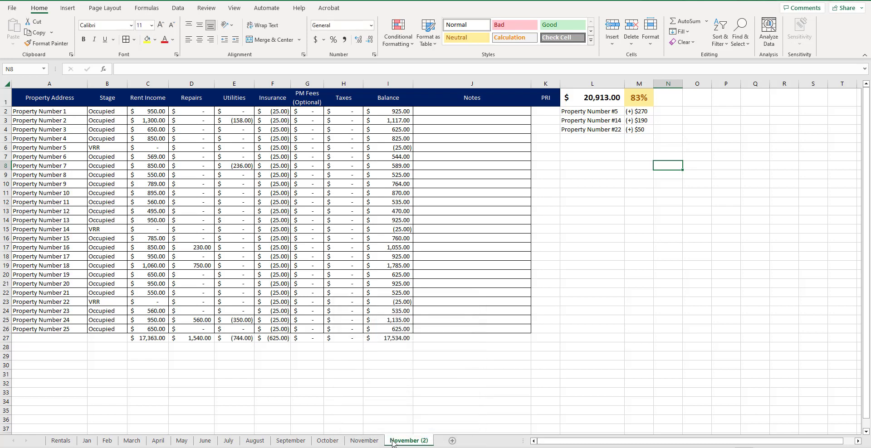
{"action": "right_click", "coordinate": [393, 443]}
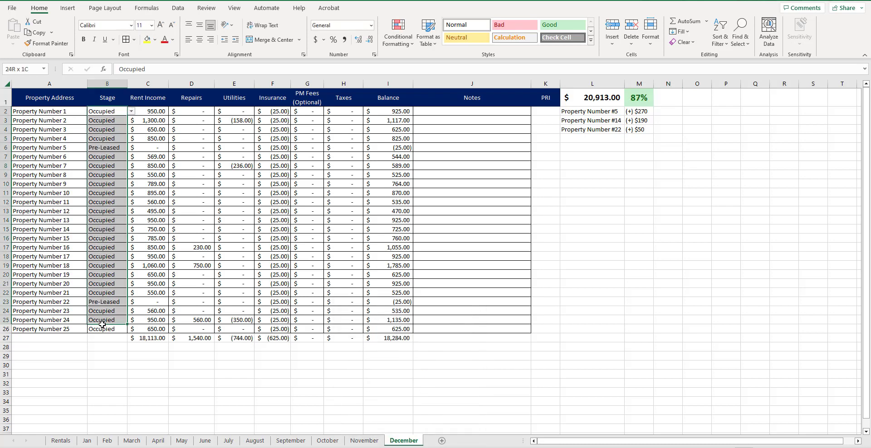
- Review the stages of all properties on the December sheet and the stage summary on the Rentals sheet
{"action": "left_click_drag", "start_coordinate": [102, 321], "coordinate": [102, 325]}
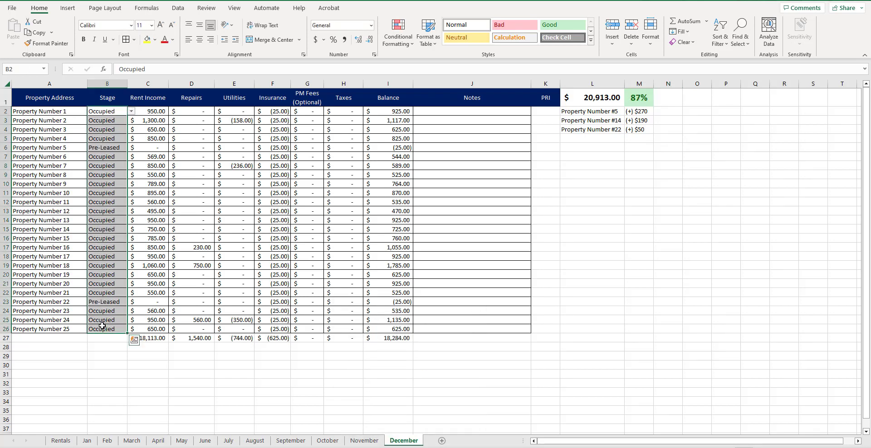
{"action": "left_click", "coordinate": [61, 440]}
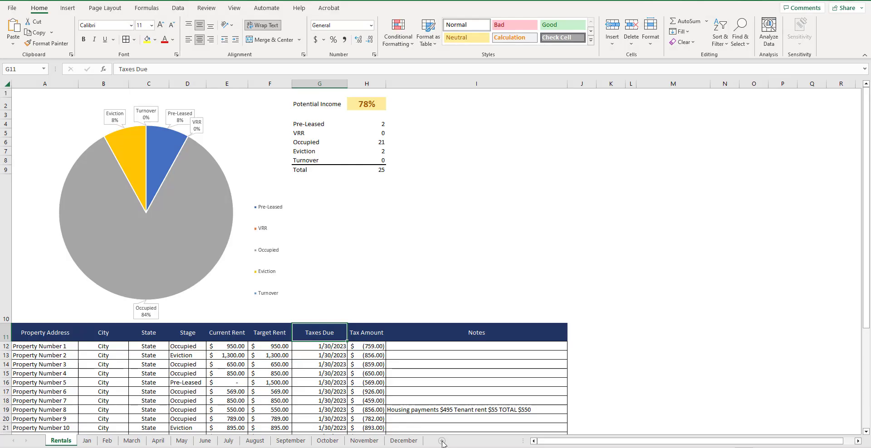
- Add a new sheet, rename it 2023, and place it before the Rentals sheet
{"action": "left_click", "coordinate": [442, 440]}
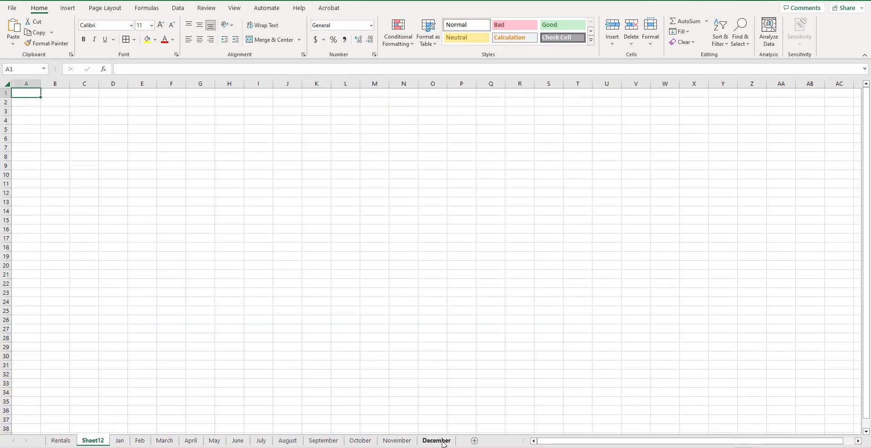
{"action": "right_click", "coordinate": [95, 442]}
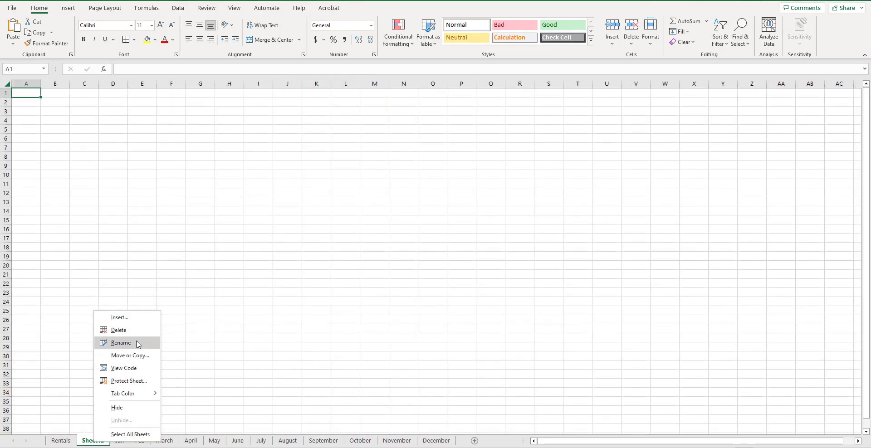
{"action": "left_click", "coordinate": [121, 343]}
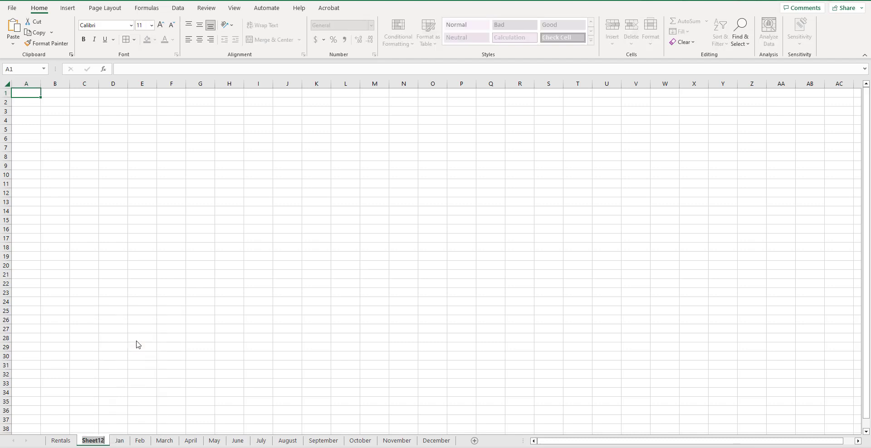
{"action": "type", "text": "2023"}
{"action": "key", "text": "Return"}
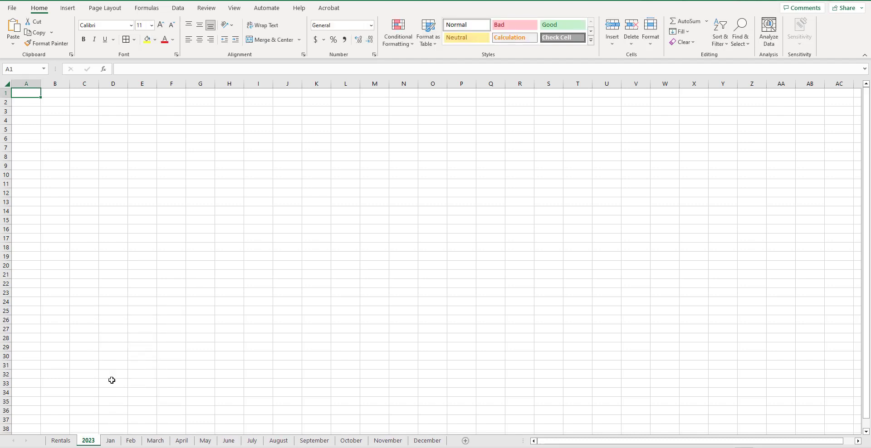
{"action": "left_click_drag", "start_coordinate": [64, 442], "coordinate": [51, 438]}
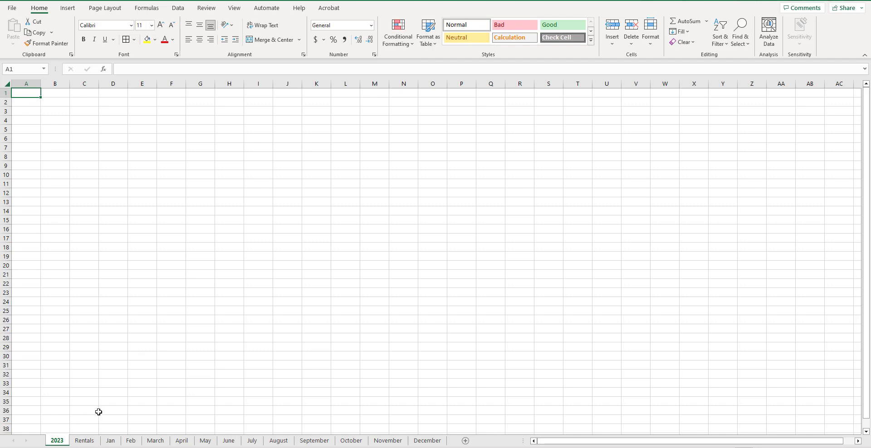
- List the months January through December in A2:A13 and widen column A to fit the names
{"action": "left_click", "coordinate": [25, 101]}
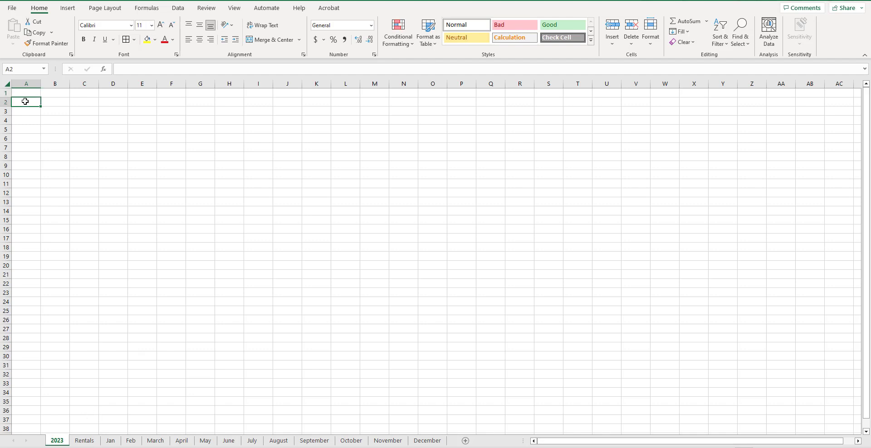
{"action": "type", "text": "January"}
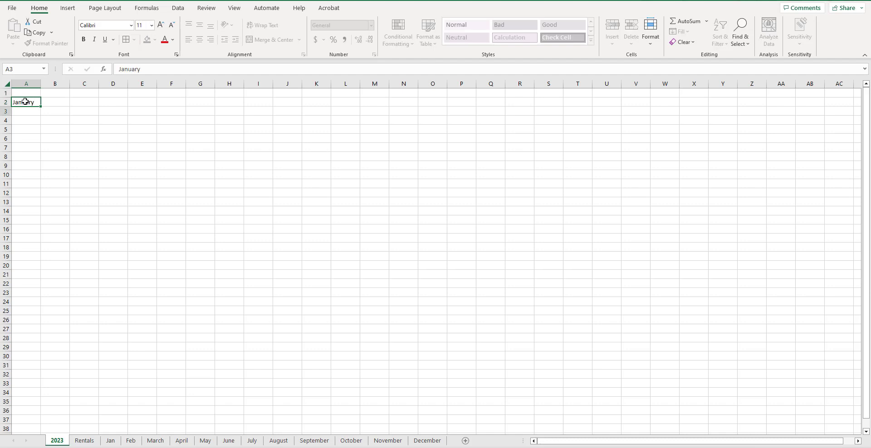
{"action": "key", "text": "Return"}
{"action": "type", "text": "Febr"}
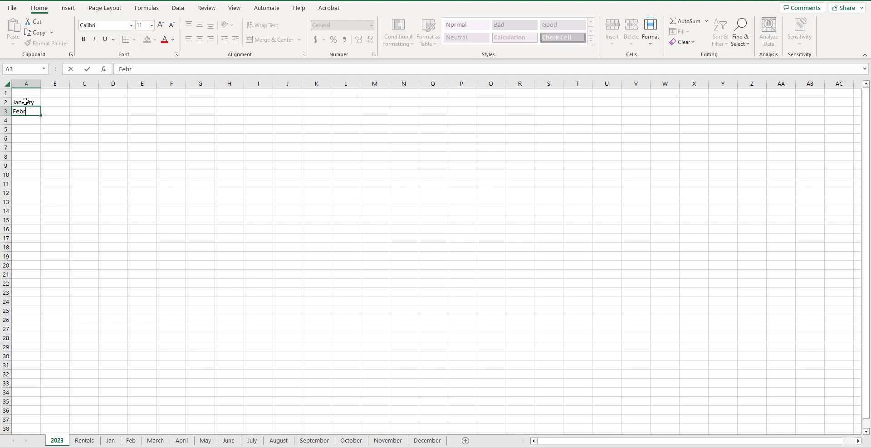
{"action": "type", "text": "uary"}
{"action": "key", "text": "Return"}
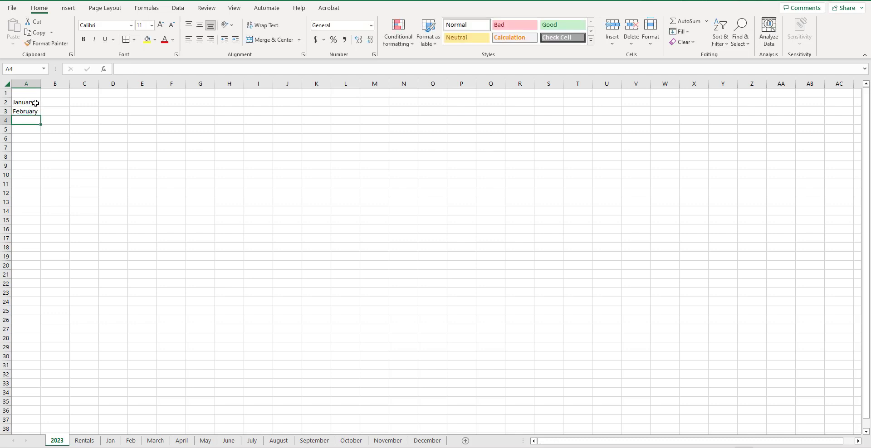
{"action": "left_click_drag", "start_coordinate": [35, 103], "coordinate": [31, 204]}
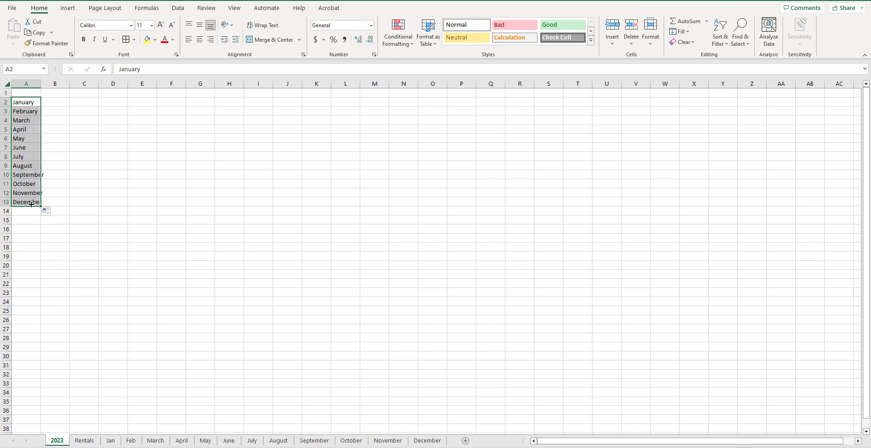
{"action": "left_click_drag", "start_coordinate": [40, 84], "coordinate": [52, 85]}
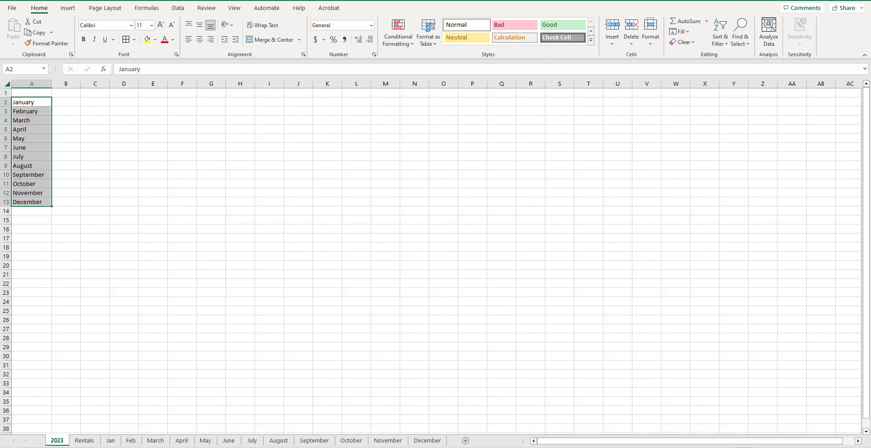
- Copy the Rent Income through Taxes headers from the Jan sheet into row 1 of the 2023 sheet, starting at B1, with wrapped text
{"action": "left_click", "coordinate": [110, 441]}
{"action": "left_click_drag", "start_coordinate": [154, 98], "coordinate": [334, 99]}
{"action": "key", "text": "ctrl+c"}
{"action": "key", "text": "ctrl+Page_Up"}
{"action": "key", "text": "ctrl+Page_Up"}
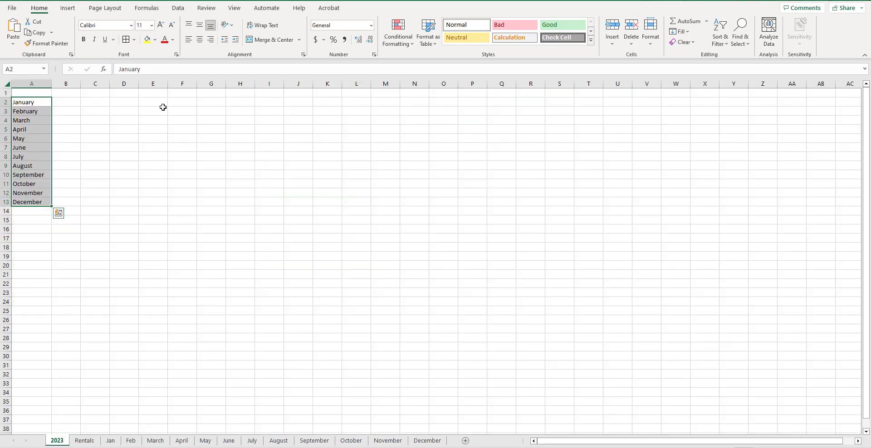
{"action": "left_click", "coordinate": [63, 93]}
{"action": "key", "text": "ctrl+v"}
{"action": "left_click", "coordinate": [267, 26]}
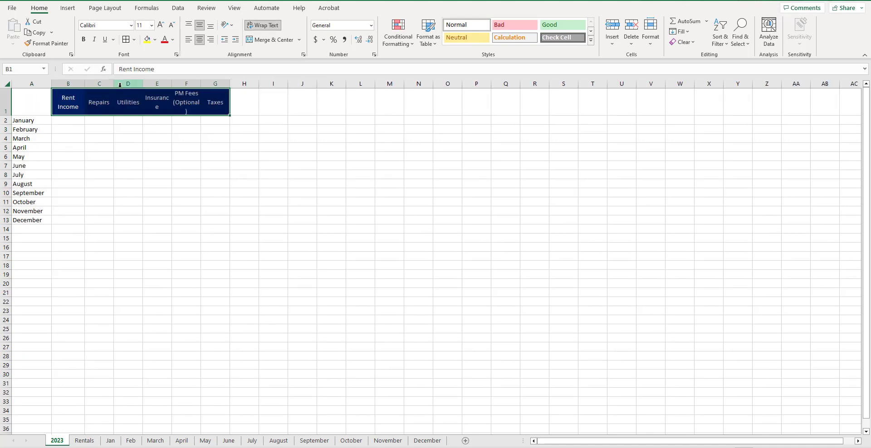
- Widen the header columns to fit their titles and add a PRI header in H1
{"action": "left_click_drag", "start_coordinate": [81, 84], "coordinate": [101, 83]}
{"action": "left_click_drag", "start_coordinate": [188, 84], "coordinate": [280, 109]}
{"action": "left_click", "coordinate": [268, 107]}
{"action": "left_click", "coordinate": [260, 101]}
{"action": "left_click", "coordinate": [279, 104]}
{"action": "type", "text": "PRI"}
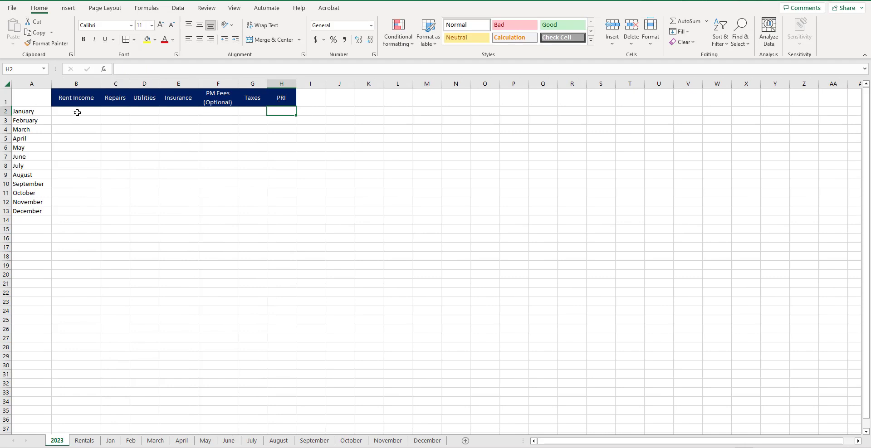
- Apply light grey borders to all cells in B2:H13
{"action": "left_click_drag", "start_coordinate": [77, 111], "coordinate": [294, 213]}
{"action": "left_click", "coordinate": [134, 40]}
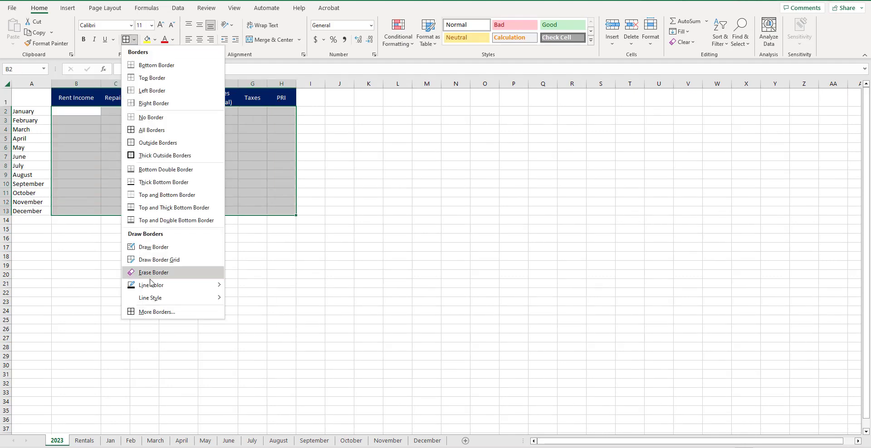
{"action": "mouse_move", "coordinate": [171, 289]}
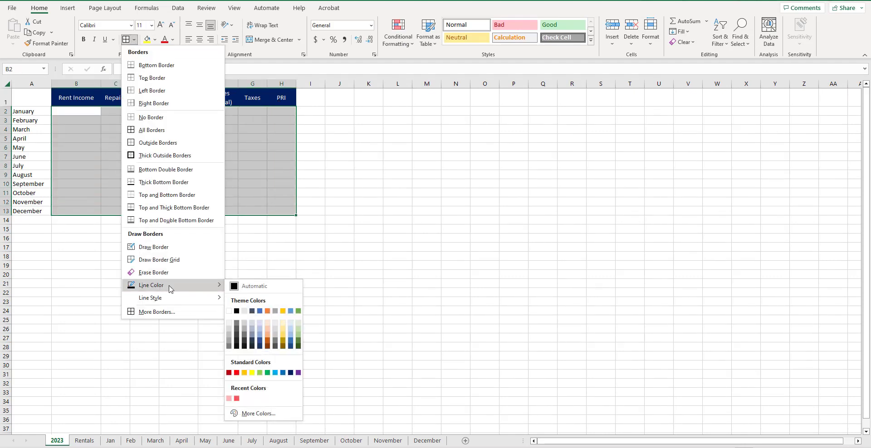
{"action": "left_click", "coordinate": [229, 335]}
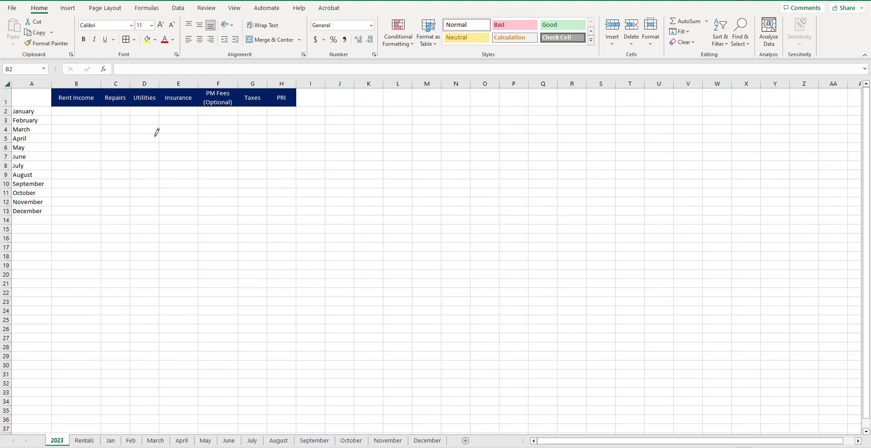
{"action": "key", "text": "Escape"}
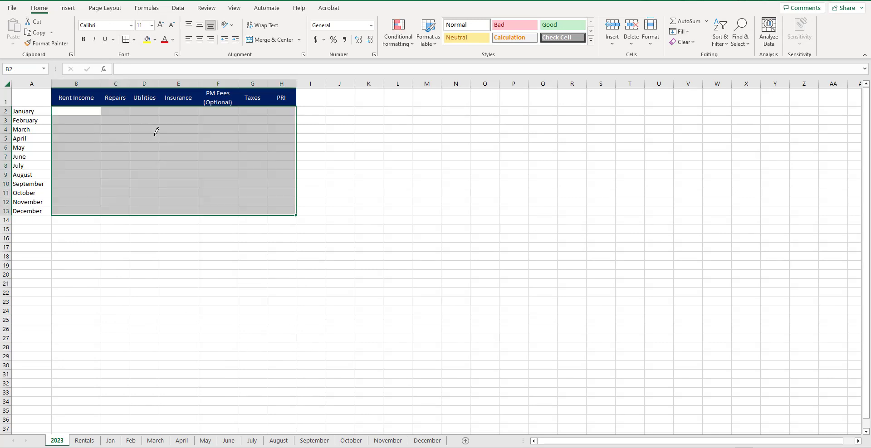
{"action": "left_click", "coordinate": [135, 41]}
{"action": "left_click", "coordinate": [127, 40]}
{"action": "left_click", "coordinate": [140, 171]}
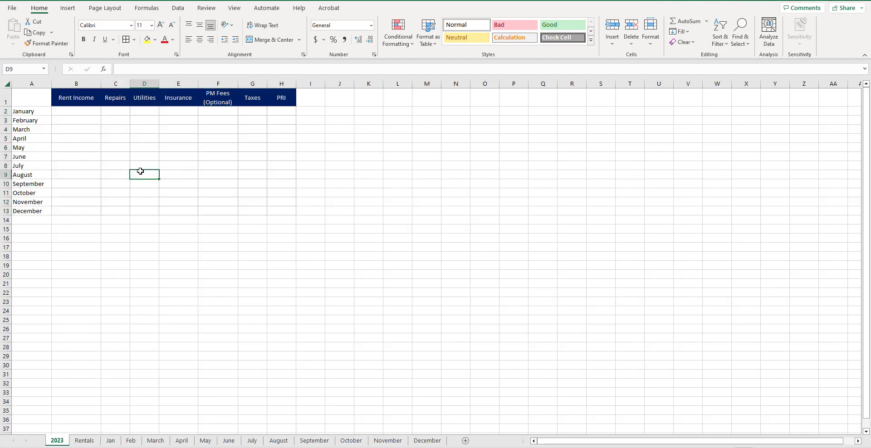
- Link January's Rent Income in B2 to C27 on the Jan sheet and fill the formula across through Taxes
{"action": "left_click", "coordinate": [92, 113]}
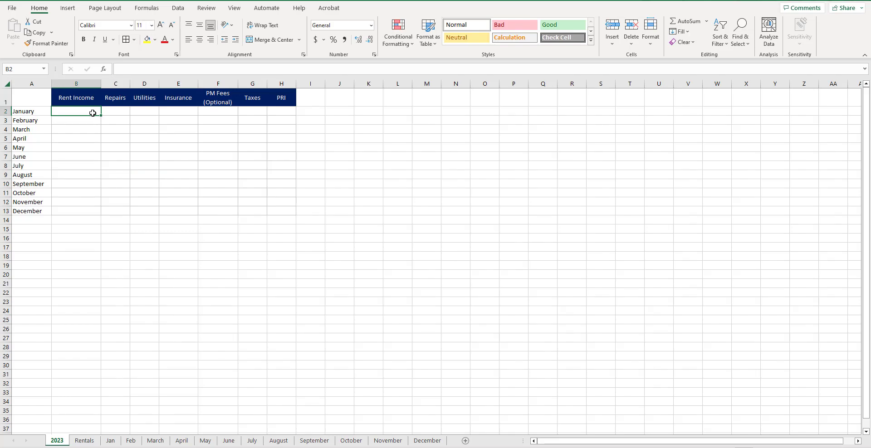
{"action": "type", "text": "="}
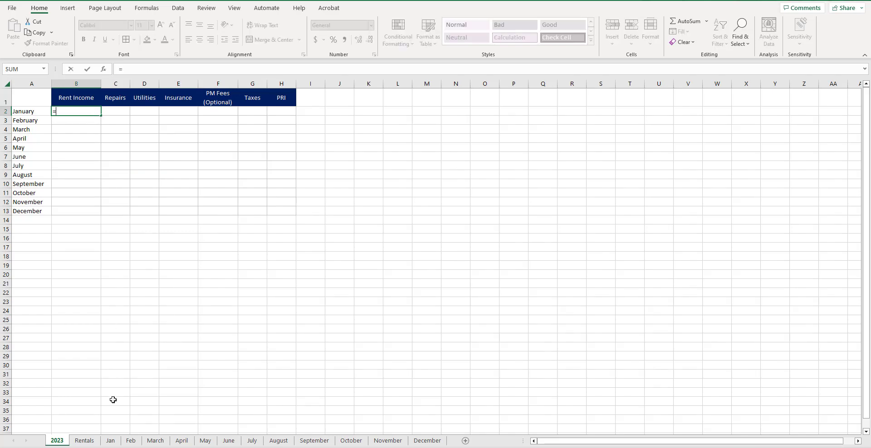
{"action": "left_click", "coordinate": [111, 442]}
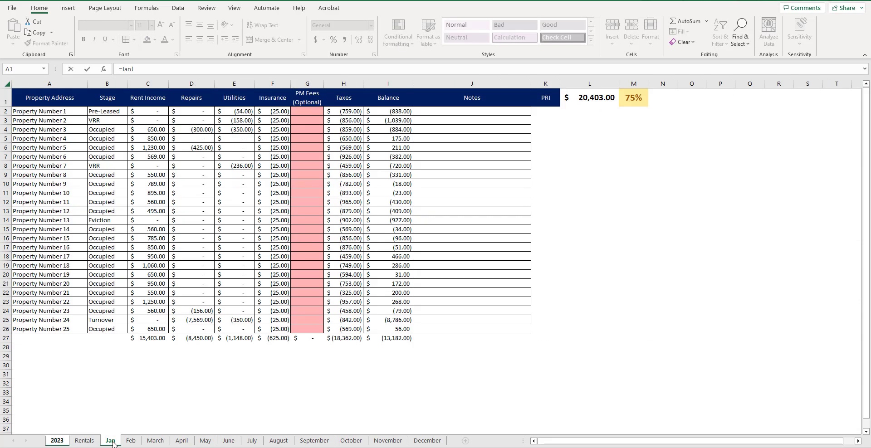
{"action": "left_click", "coordinate": [146, 338]}
{"action": "key", "text": "Return"}
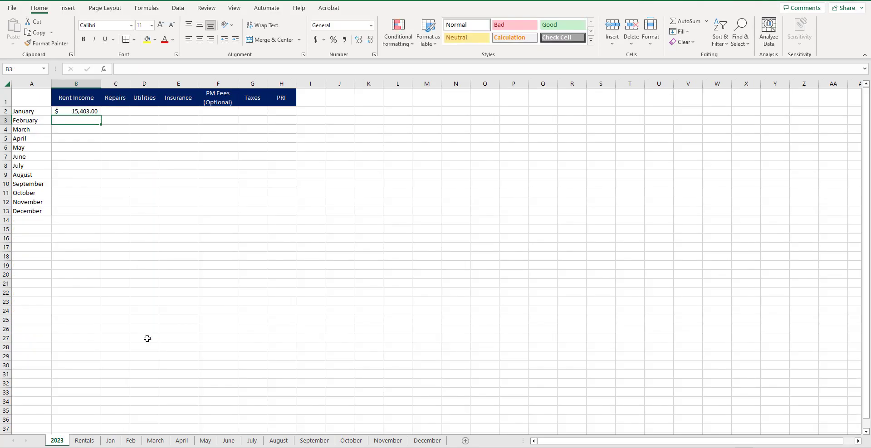
{"action": "left_click", "coordinate": [93, 113]}
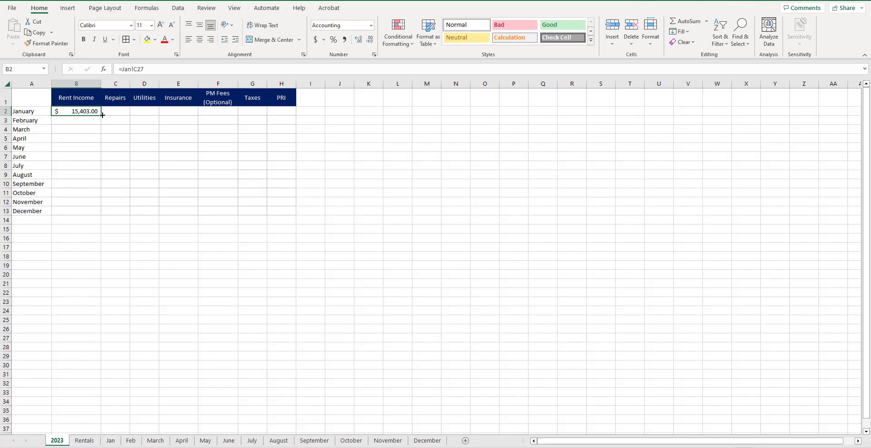
{"action": "left_click_drag", "start_coordinate": [102, 116], "coordinate": [260, 115]}
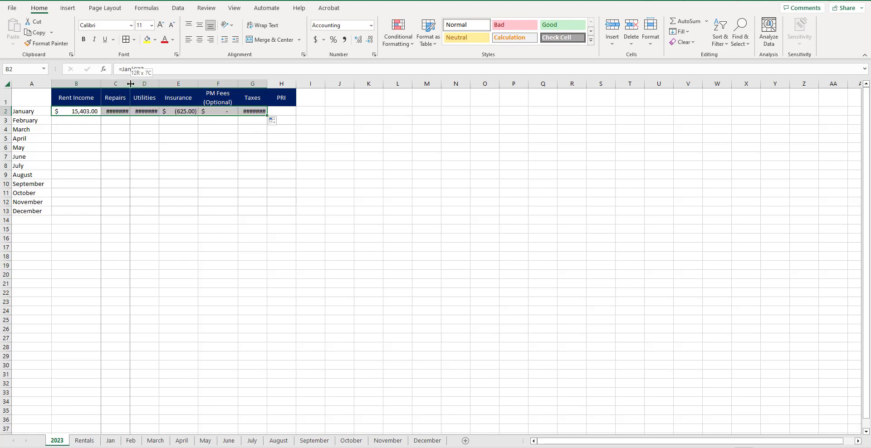
- Widen the Repairs through Taxes columns so the January amounts fit
{"action": "left_click_drag", "start_coordinate": [130, 84], "coordinate": [185, 85]}
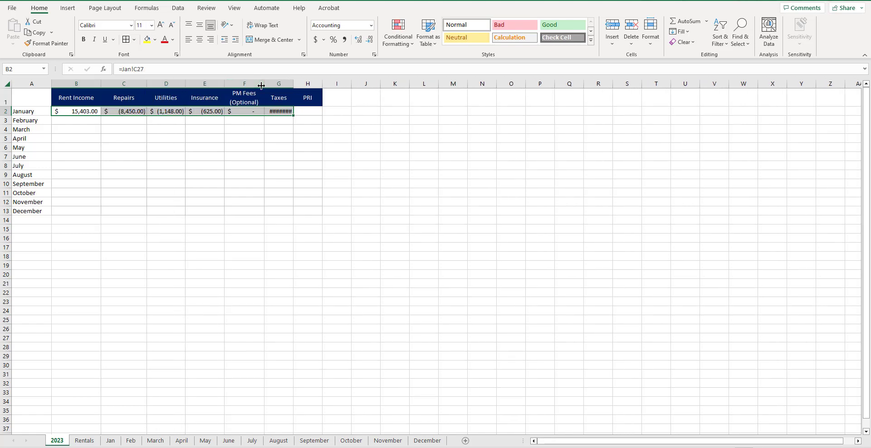
{"action": "left_click_drag", "start_coordinate": [293, 86], "coordinate": [303, 86]}
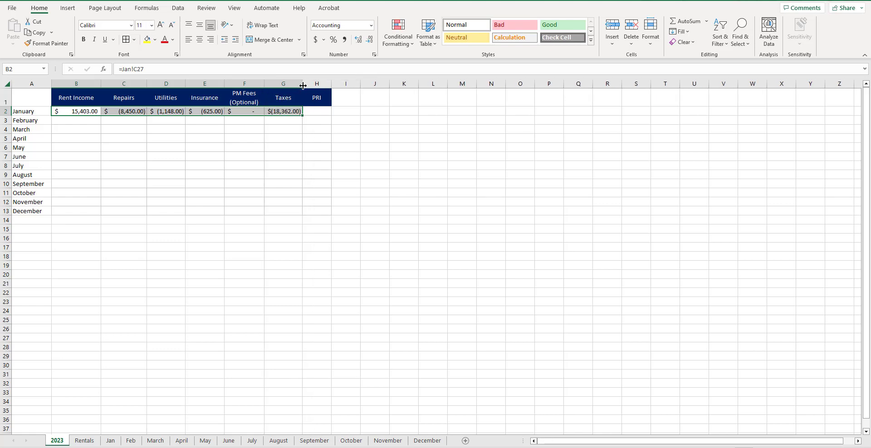
{"action": "left_click", "coordinate": [294, 209]}
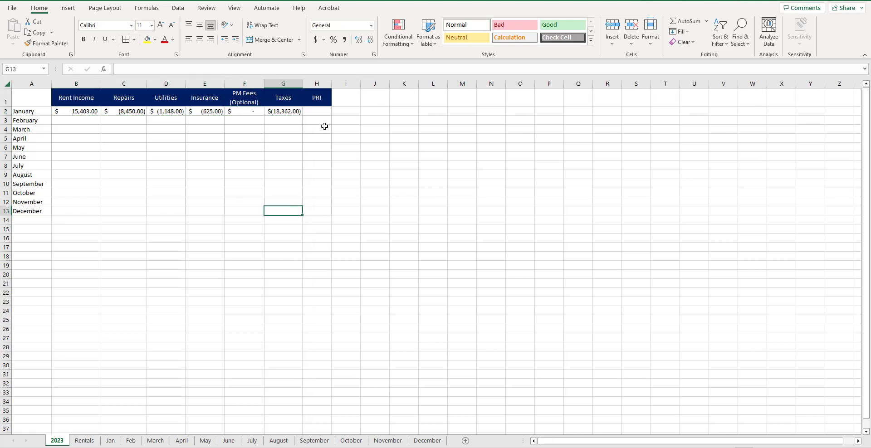
- Insert a column before PRI and title it Balance
{"action": "right_click", "coordinate": [316, 83]}
{"action": "left_click", "coordinate": [338, 172]}
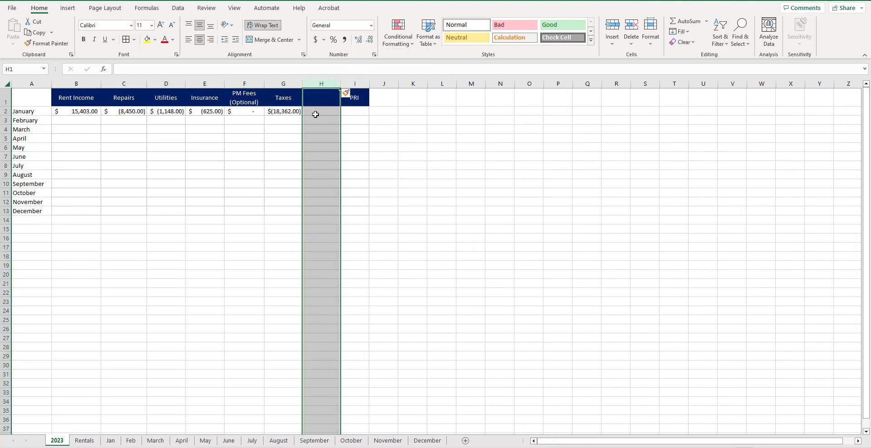
{"action": "type", "text": "Balance"}
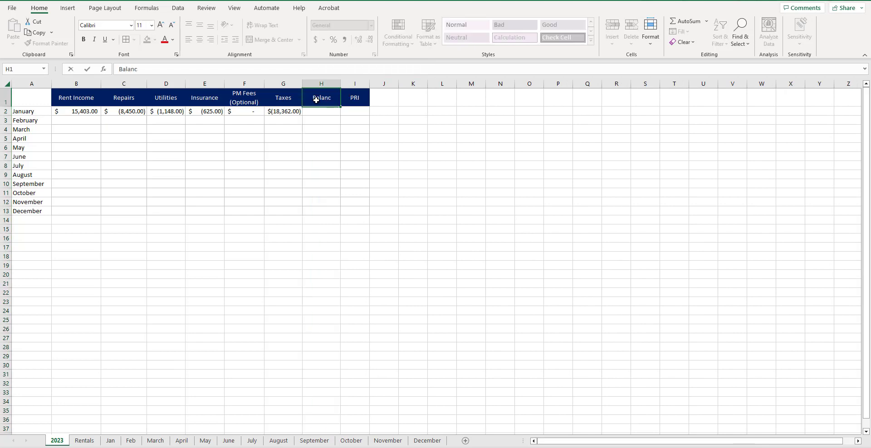
{"action": "left_click", "coordinate": [322, 111]}
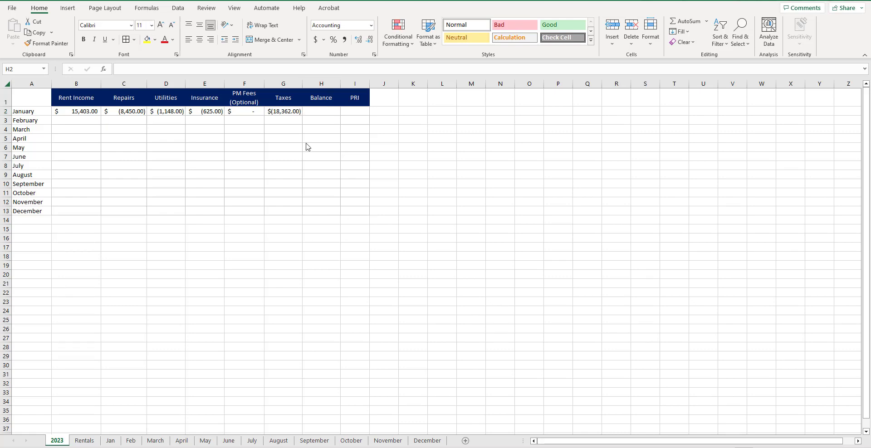
- Extend January's linked totals across row 2 to the Balance column
{"action": "left_click", "coordinate": [297, 113]}
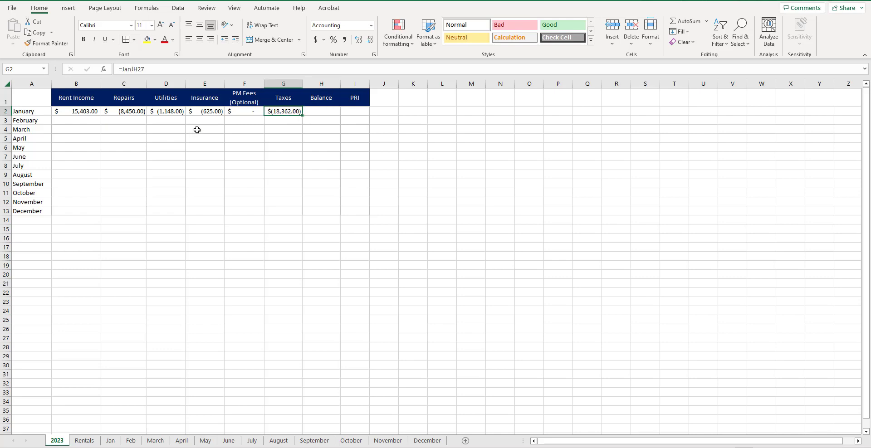
{"action": "left_click", "coordinate": [87, 113]}
{"action": "left_click_drag", "start_coordinate": [87, 113], "coordinate": [330, 114]}
{"action": "key", "text": "alt+equal"}
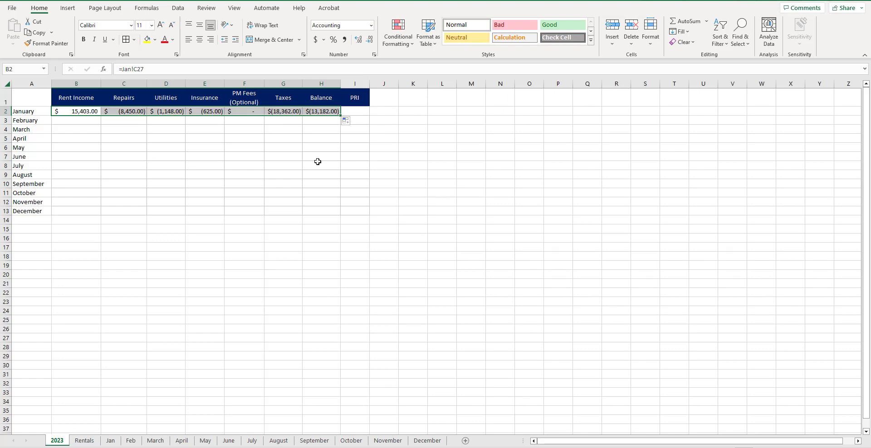
- Link February's Rent Income in B3 to C27 on the Feb sheet and fill the formula across through Balance
{"action": "left_click", "coordinate": [90, 120]}
{"action": "type", "text": "="}
{"action": "left_click", "coordinate": [131, 440]}
{"action": "left_click", "coordinate": [147, 338]}
{"action": "key", "text": "Return"}
{"action": "left_click", "coordinate": [97, 121]}
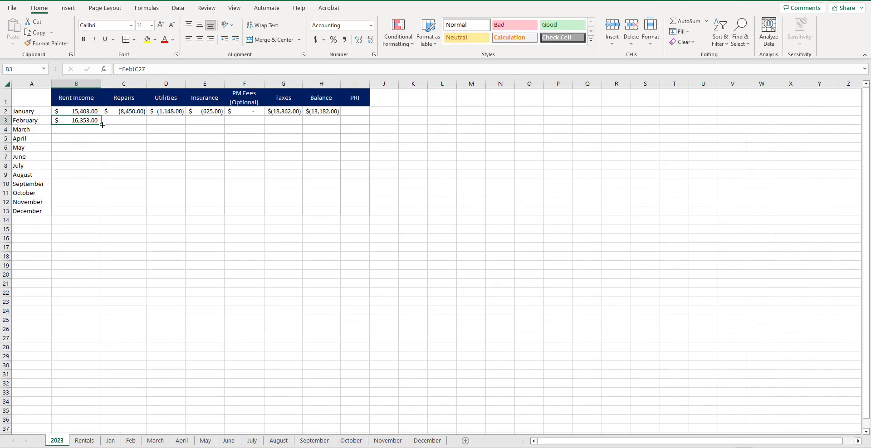
{"action": "left_click_drag", "start_coordinate": [102, 125], "coordinate": [338, 125]}
- Link March's Rent Income in B4 to C27 on the March sheet and fill the formula across through Balance
{"action": "left_click", "coordinate": [96, 129]}
{"action": "type", "text": "="}
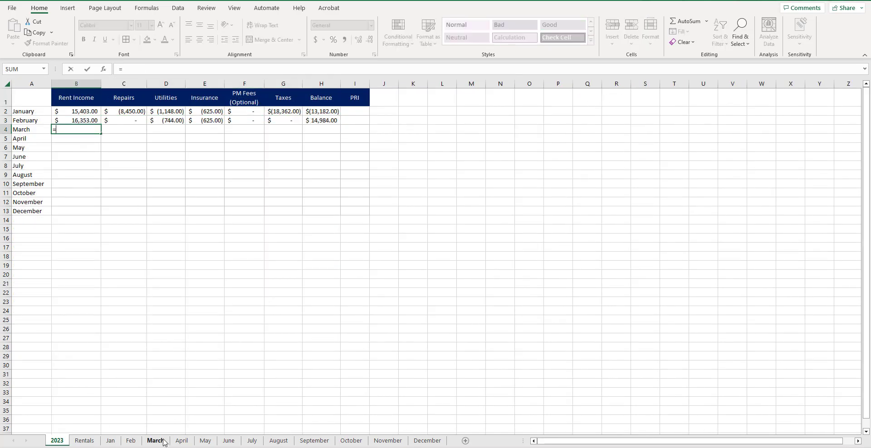
{"action": "left_click", "coordinate": [155, 441]}
{"action": "left_click", "coordinate": [147, 338]}
{"action": "key", "text": "Return"}
{"action": "left_click", "coordinate": [96, 129]}
{"action": "left_click_drag", "start_coordinate": [101, 133], "coordinate": [329, 130]}
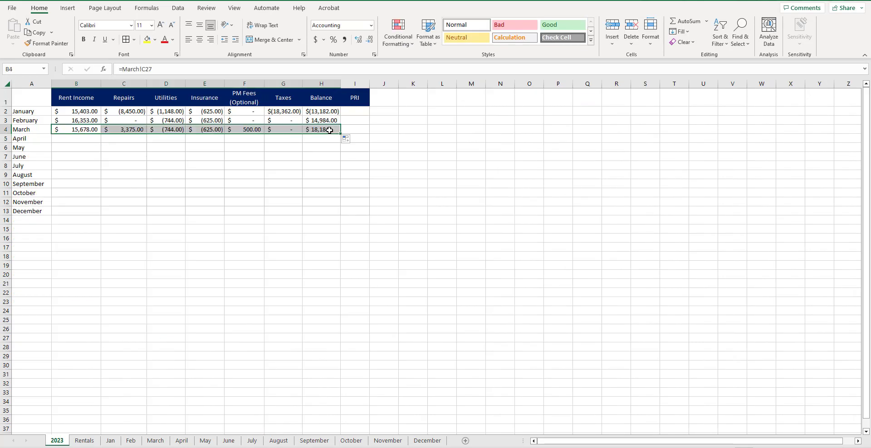
- Link April's Rent Income in B5 to C27 on the April sheet and fill the formula across through Balance
{"action": "left_click", "coordinate": [73, 138]}
{"action": "type", "text": "="}
{"action": "left_click", "coordinate": [181, 440]}
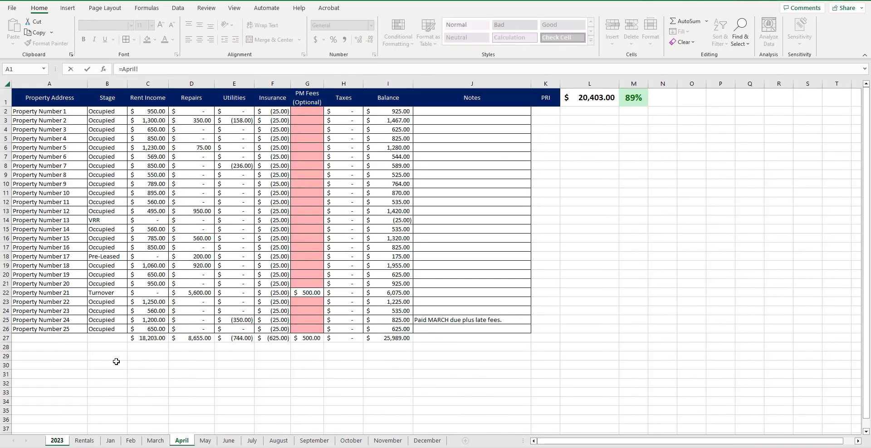
{"action": "left_click", "coordinate": [148, 337]}
{"action": "key", "text": "Return"}
{"action": "left_click", "coordinate": [77, 138]}
{"action": "left_click_drag", "start_coordinate": [100, 143], "coordinate": [322, 140]}
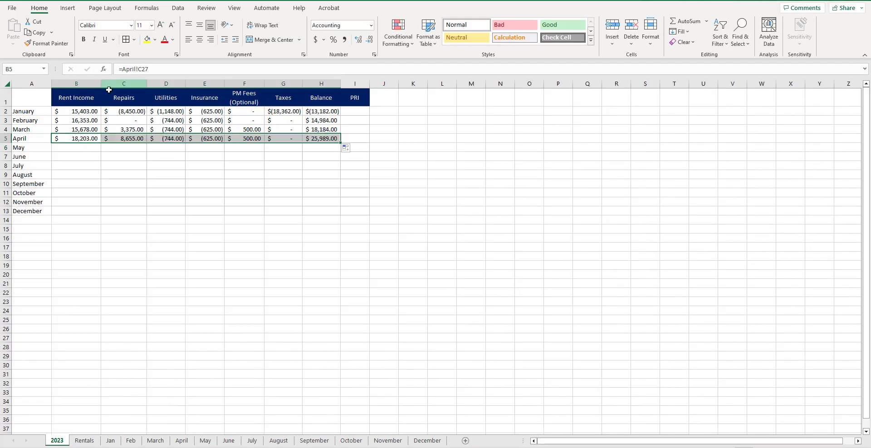
- Link May's Rent Income in B6 to C27 on the May sheet and fill the formula across through Balance
{"action": "left_click", "coordinate": [75, 147]}
{"action": "type", "text": "="}
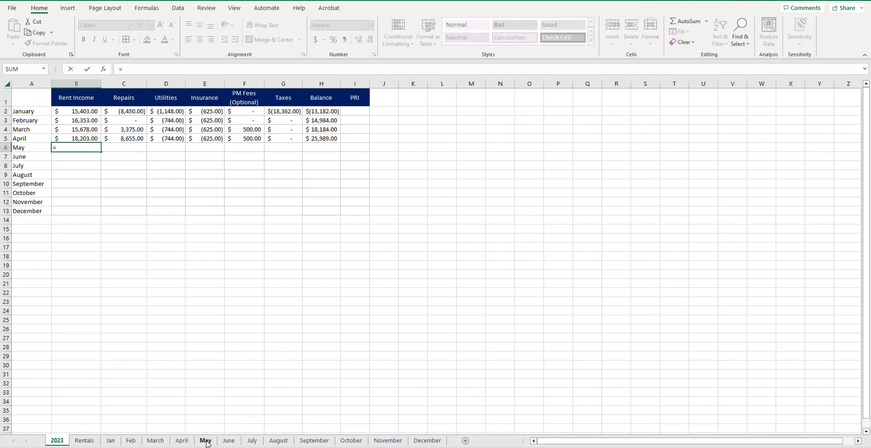
{"action": "left_click", "coordinate": [206, 440]}
{"action": "left_click", "coordinate": [148, 337]}
{"action": "key", "text": "Return"}
{"action": "left_click", "coordinate": [93, 147]}
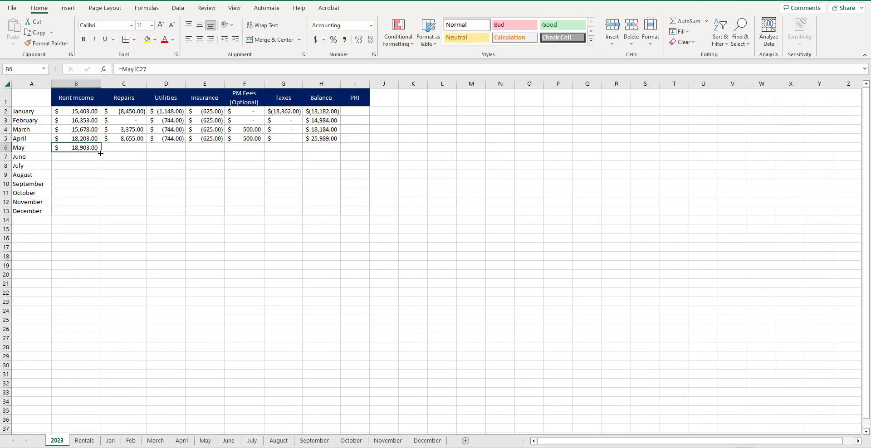
{"action": "left_click_drag", "start_coordinate": [100, 151], "coordinate": [327, 151]}
- Link June's Rent Income in B7 to C27 on the June sheet and fill the formula across through Balance
{"action": "left_click", "coordinate": [86, 156]}
{"action": "type", "text": "="}
{"action": "left_click", "coordinate": [229, 440]}
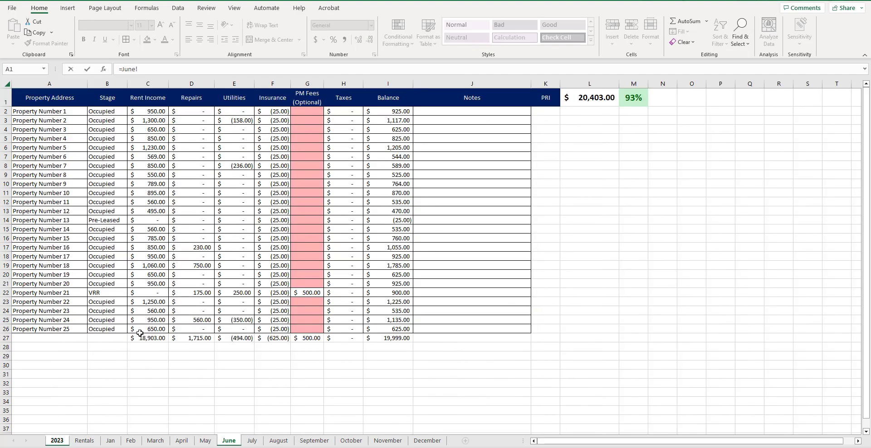
{"action": "left_click", "coordinate": [141, 336]}
{"action": "key", "text": "Return"}
{"action": "left_click", "coordinate": [91, 157]}
{"action": "left_click_drag", "start_coordinate": [101, 159], "coordinate": [317, 159]}
- Link the July and August Rent Income cells, B8 and B9, to C27 on their respective month sheets
{"action": "left_click", "coordinate": [87, 166]}
{"action": "type", "text": "="}
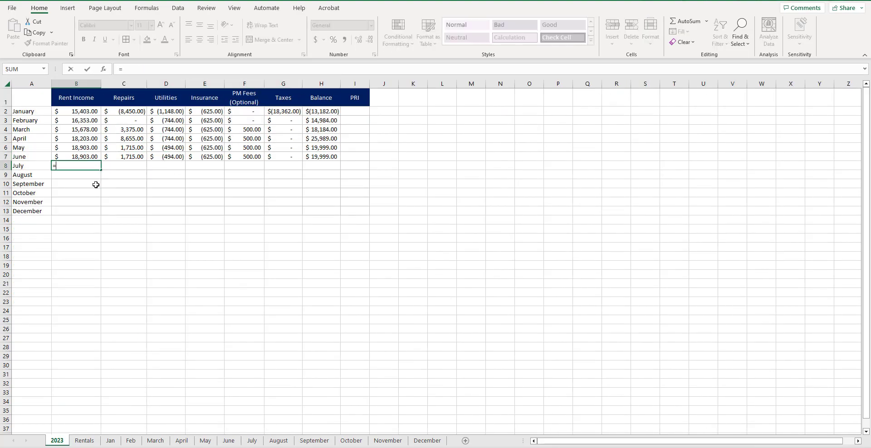
{"action": "left_click", "coordinate": [252, 440]}
{"action": "left_click", "coordinate": [141, 336]}
{"action": "key", "text": "Return"}
{"action": "type", "text": "="}
{"action": "left_click", "coordinate": [278, 440]}
{"action": "left_click", "coordinate": [146, 336]}
{"action": "key", "text": "Return"}
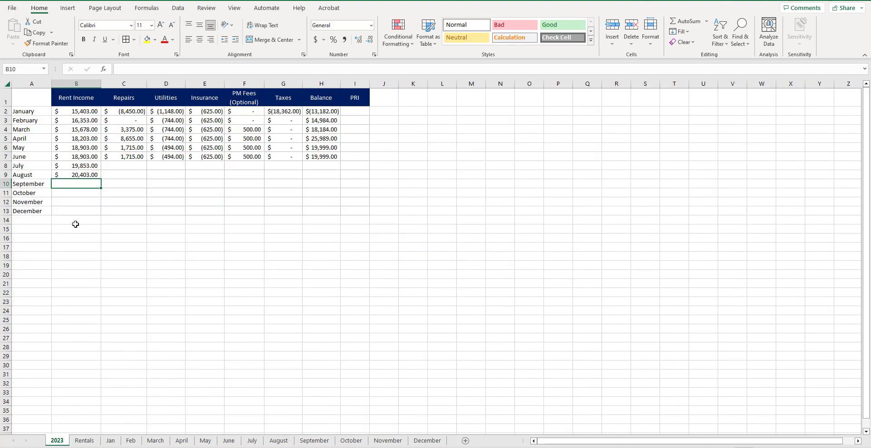
- Link the September and October Rent Income cells, B10 and B11, to C27 on their respective month sheets
{"action": "type", "text": "="}
{"action": "left_click", "coordinate": [313, 440]}
{"action": "left_click", "coordinate": [150, 341]}
{"action": "key", "text": "Return"}
{"action": "type", "text": "="}
{"action": "left_click", "coordinate": [351, 441]}
{"action": "left_click", "coordinate": [152, 339]}
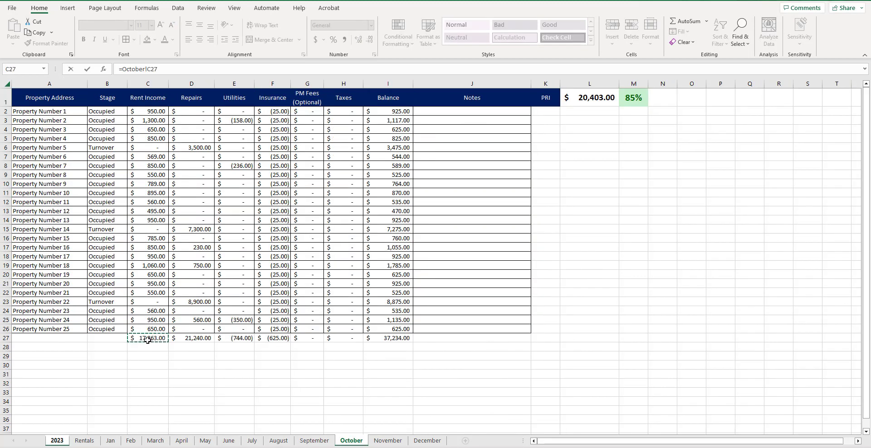
{"action": "key", "text": "Return"}
- Link the November and December Rent Income cells, B12 and B13, to C27 on their respective month sheets
{"action": "type", "text": "="}
{"action": "left_click", "coordinate": [387, 440]}
{"action": "left_click", "coordinate": [161, 338]}
{"action": "key", "text": "Return"}
{"action": "type", "text": "="}
{"action": "left_click", "coordinate": [426, 440]}
{"action": "left_click", "coordinate": [150, 338]}
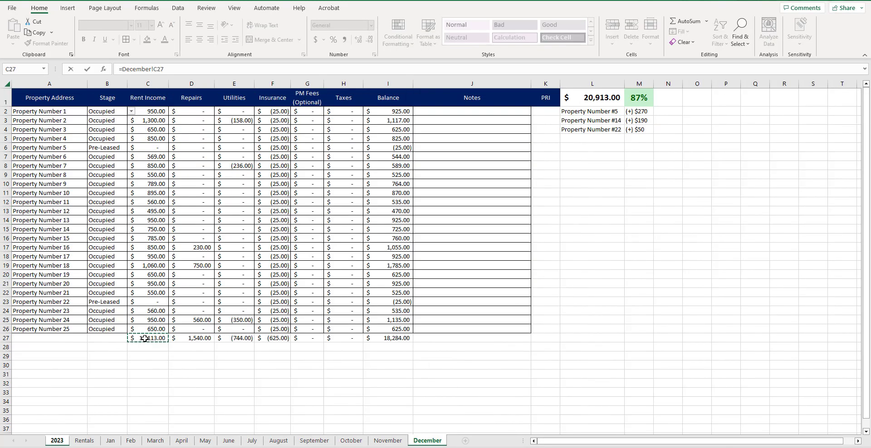
{"action": "key", "text": "Return"}
- Fill the July through December Rent Income formulas in rows 8 to 13 across through the Balance column
{"action": "left_click", "coordinate": [76, 165]}
{"action": "left_click_drag", "start_coordinate": [101, 170], "coordinate": [338, 180]}
{"action": "left_click", "coordinate": [76, 175]}
{"action": "left_click", "coordinate": [76, 184]}
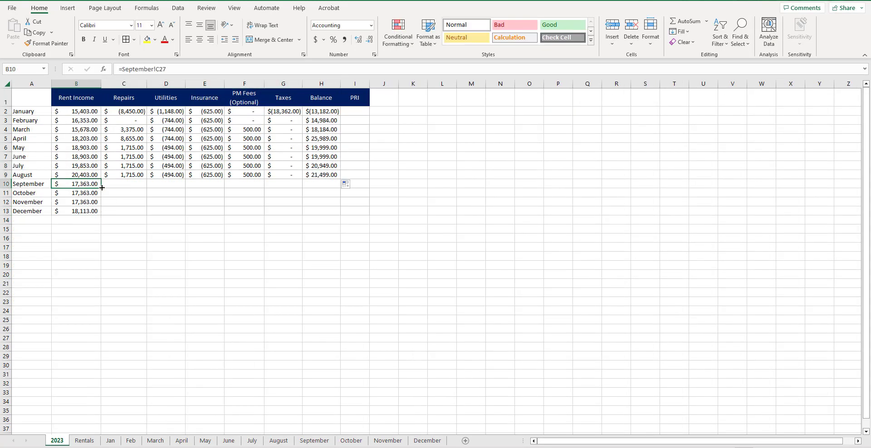
{"action": "left_click_drag", "start_coordinate": [100, 188], "coordinate": [338, 198]}
{"action": "left_click", "coordinate": [77, 192]}
{"action": "left_click", "coordinate": [76, 201]}
{"action": "left_click_drag", "start_coordinate": [100, 206], "coordinate": [329, 215]}
{"action": "left_click", "coordinate": [77, 210]}
- Link the January and February PRI cells, I2 and I3, to M1 on the Jan and Feb sheets
{"action": "left_click", "coordinate": [358, 112]}
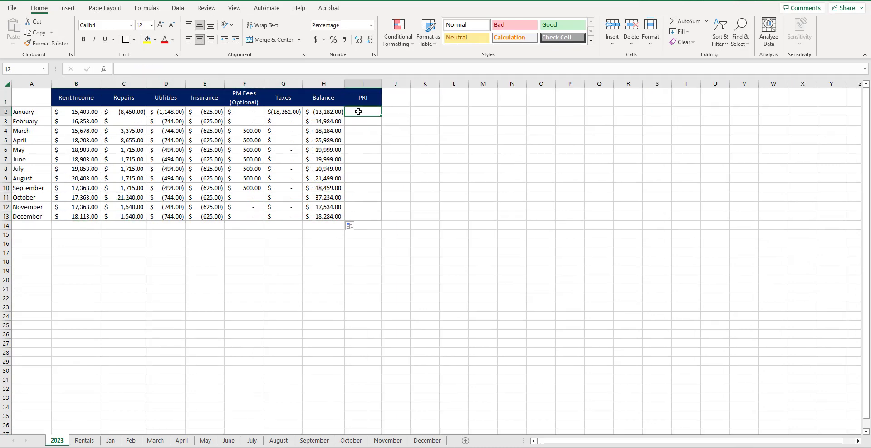
{"action": "type", "text": "="}
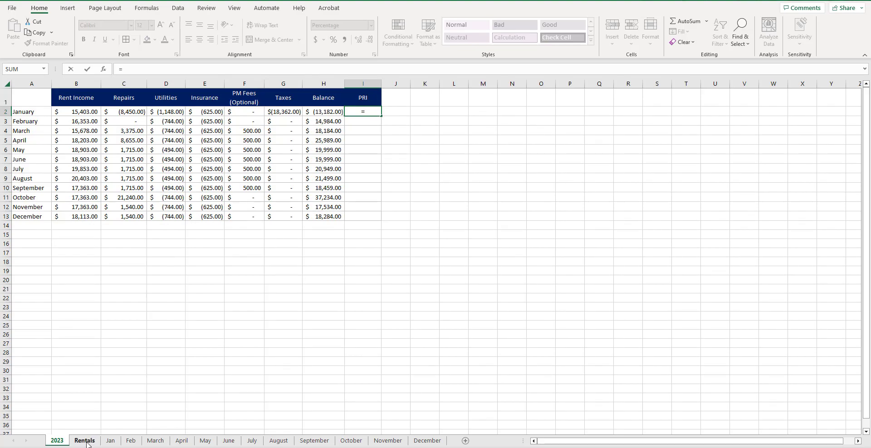
{"action": "left_click", "coordinate": [111, 441]}
{"action": "left_click", "coordinate": [641, 103]}
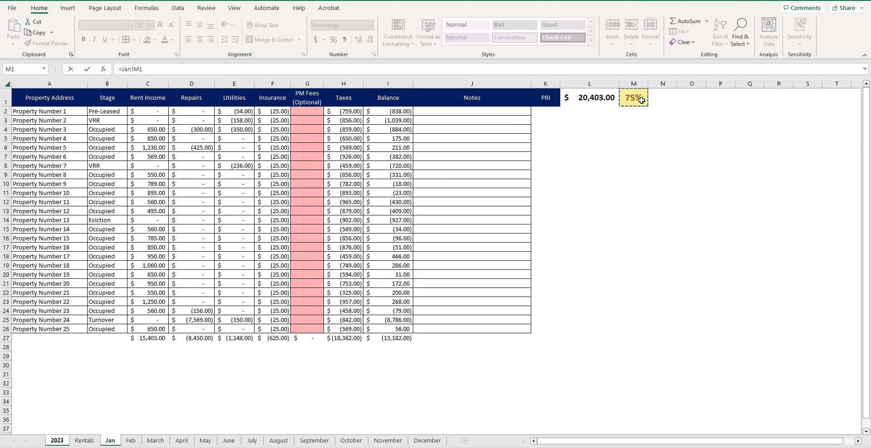
{"action": "key", "text": "Return"}
{"action": "type", "text": "="}
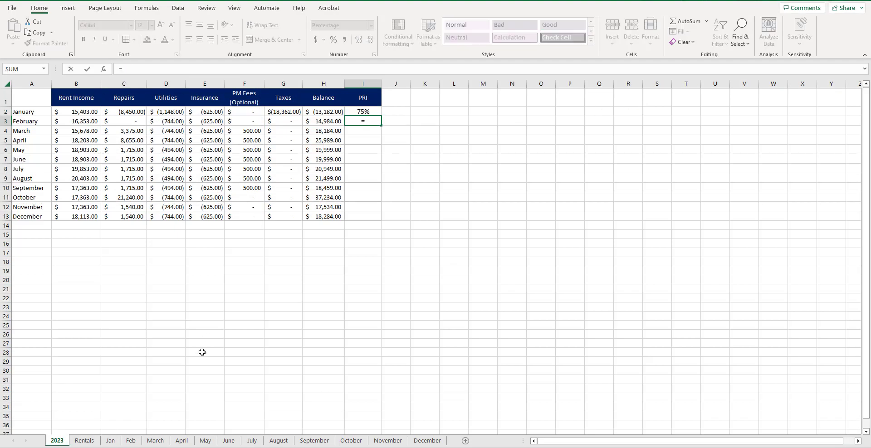
{"action": "left_click", "coordinate": [131, 441]}
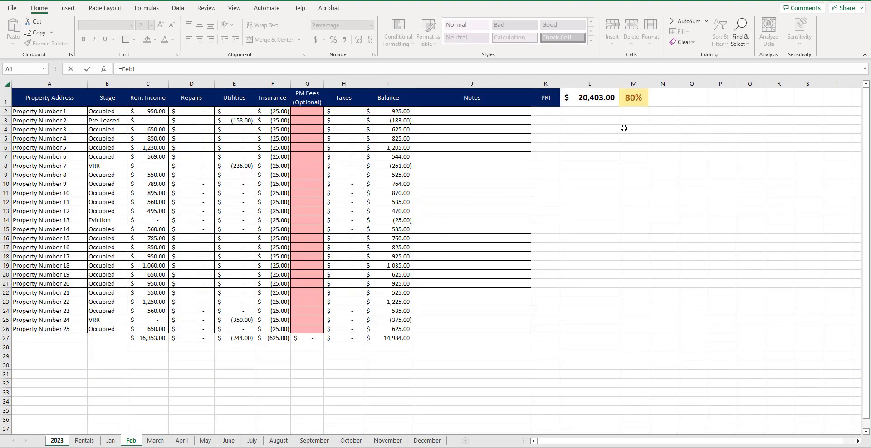
{"action": "left_click", "coordinate": [633, 100]}
{"action": "key", "text": "Return"}
- Link the March and April PRI cells, I4 and I5, to M1 on their respective month sheets
{"action": "type", "text": "="}
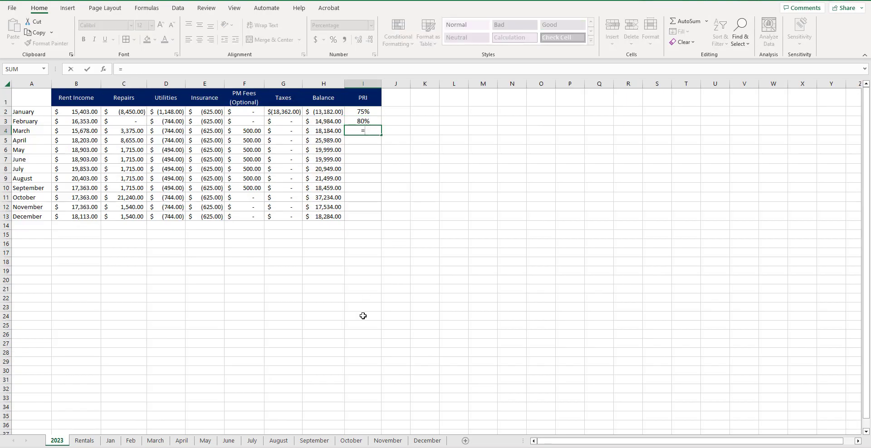
{"action": "left_click", "coordinate": [155, 440]}
{"action": "left_click", "coordinate": [633, 98]}
{"action": "key", "text": "Return"}
{"action": "type", "text": "="}
{"action": "left_click", "coordinate": [181, 440]}
{"action": "left_click", "coordinate": [634, 98]}
{"action": "key", "text": "Return"}
- Link the May and June PRI cells, I6 and I7, to M1 on their respective month sheets
{"action": "type", "text": "="}
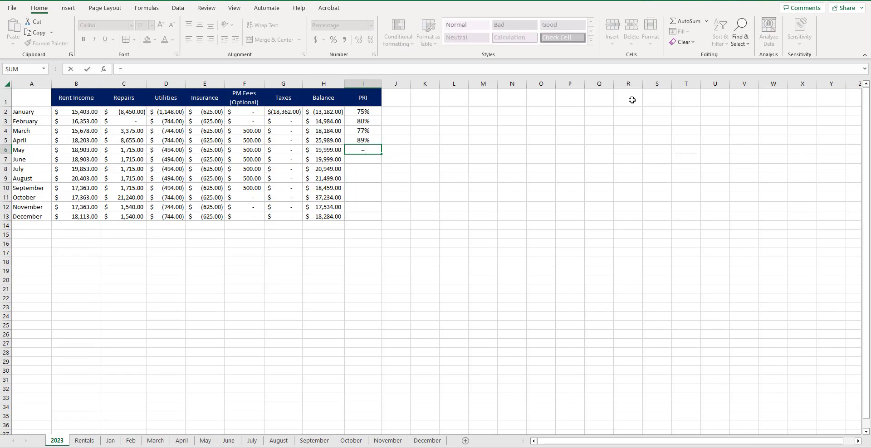
{"action": "left_click", "coordinate": [205, 440]}
{"action": "left_click", "coordinate": [633, 97]}
{"action": "key", "text": "Return"}
{"action": "left_click", "coordinate": [229, 440]}
{"action": "left_click", "coordinate": [633, 97]}
{"action": "key", "text": "Return"}
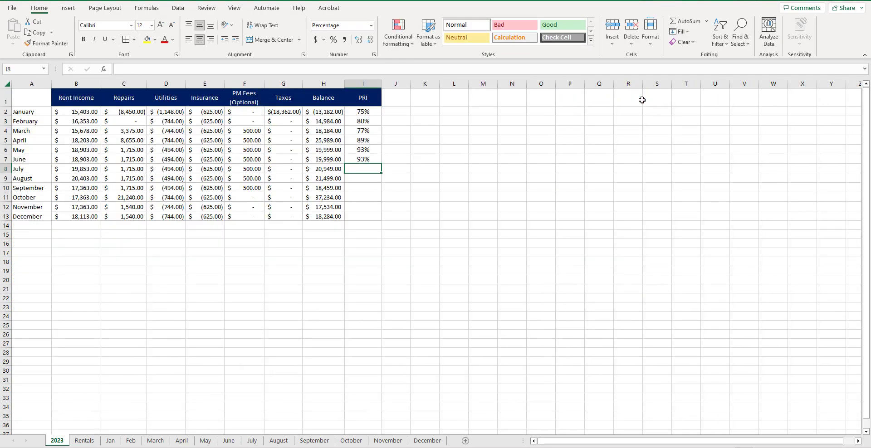
- Link the July and August PRI cells, I8 and I9, to M1 on their respective month sheets
{"action": "type", "text": "="}
{"action": "left_click", "coordinate": [252, 440]}
{"action": "left_click", "coordinate": [633, 98]}
{"action": "key", "text": "Return"}
{"action": "type", "text": "="}
{"action": "left_click", "coordinate": [279, 440]}
{"action": "left_click", "coordinate": [633, 97]}
{"action": "key", "text": "Return"}
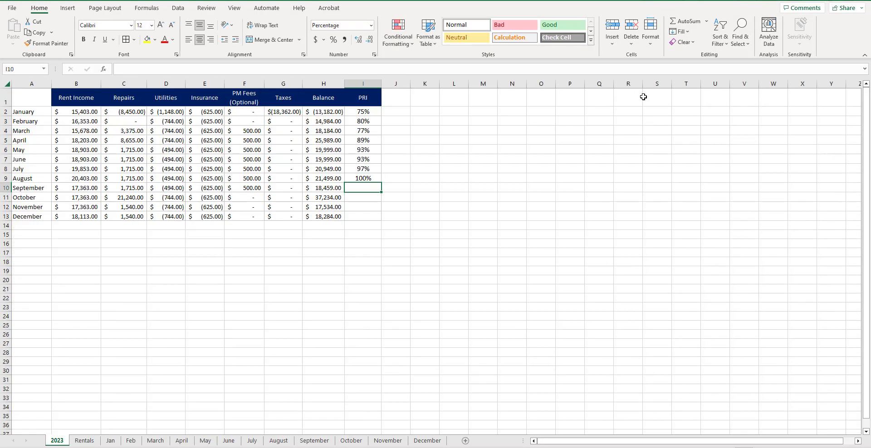
- Link the September and October PRI cells, I10 and I11, to M1 on their respective month sheets
{"action": "type", "text": "="}
{"action": "left_click", "coordinate": [312, 440]}
{"action": "left_click", "coordinate": [638, 103]}
{"action": "key", "text": "Return"}
{"action": "left_click", "coordinate": [351, 440]}
{"action": "left_click", "coordinate": [635, 98]}
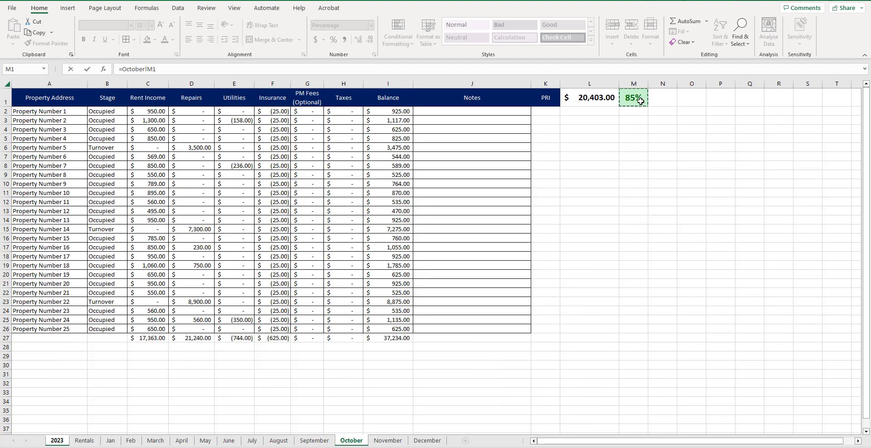
{"action": "key", "text": "Return"}
- Link the November and December PRI cells, I12 and I13, to M1 on their respective month sheets
{"action": "type", "text": "="}
{"action": "left_click", "coordinate": [388, 440]}
{"action": "left_click", "coordinate": [634, 98]}
{"action": "key", "text": "Return"}
{"action": "type", "text": "="}
{"action": "left_click", "coordinate": [426, 440]}
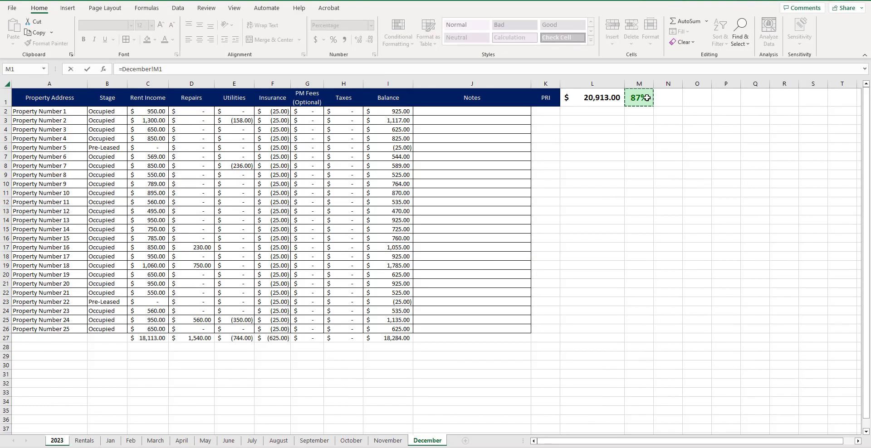
{"action": "left_click", "coordinate": [634, 98]}
{"action": "key", "text": "Return"}
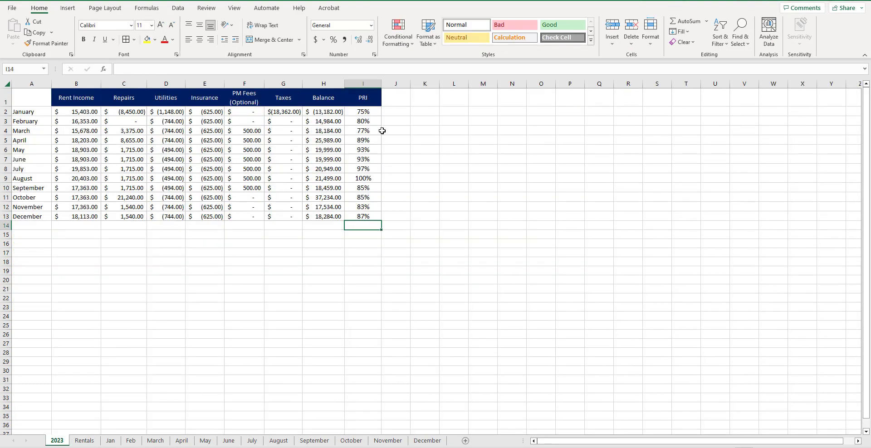
- Rename the Balance header in H1 as NOI
{"action": "left_click", "coordinate": [336, 99]}
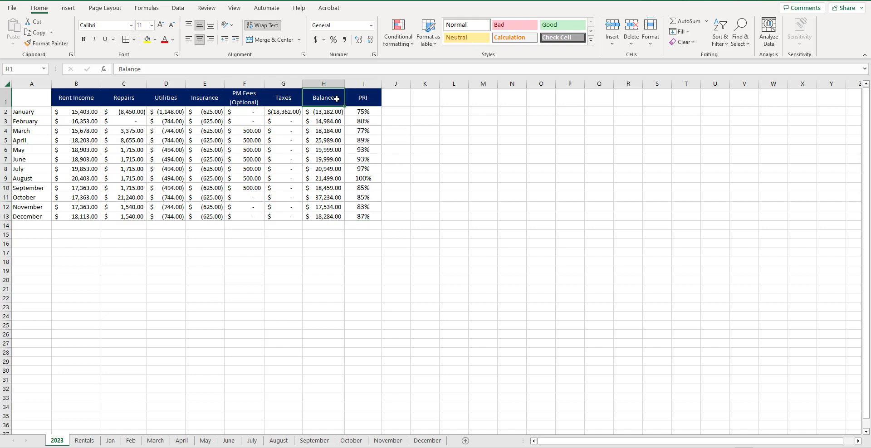
{"action": "type", "text": "NOI"}
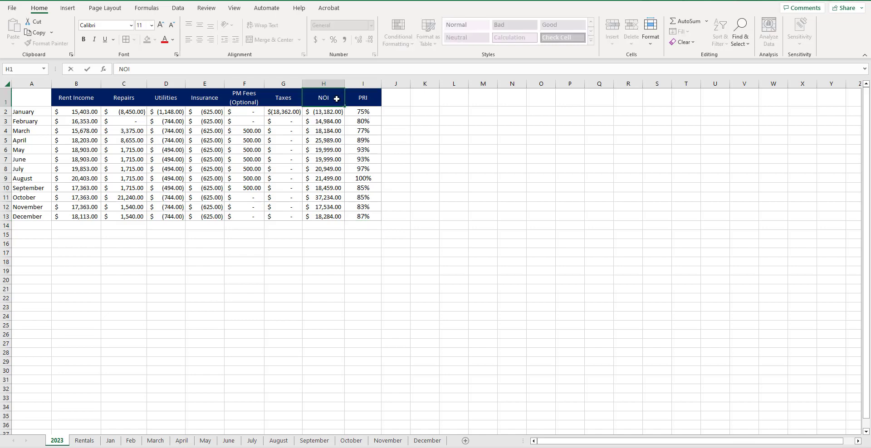
{"action": "key", "text": "Return"}
- Label G14 as TOTAL and sum the monthly NOI values H2:H13 in H14
{"action": "left_click", "coordinate": [282, 229]}
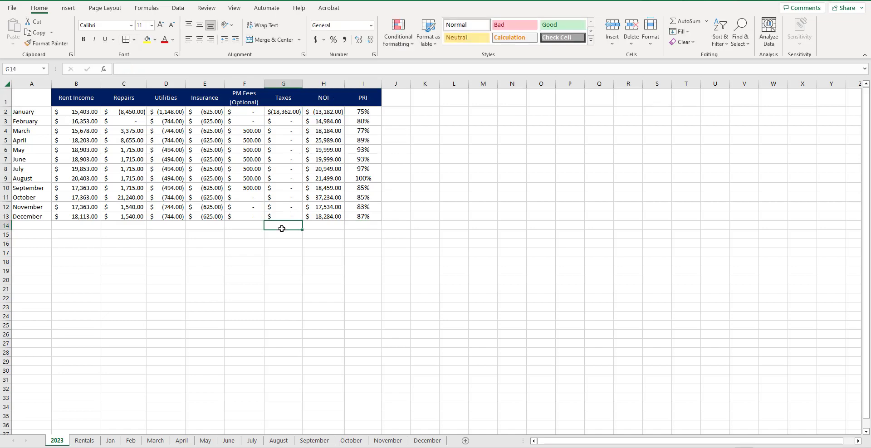
{"action": "type", "text": "TP"}
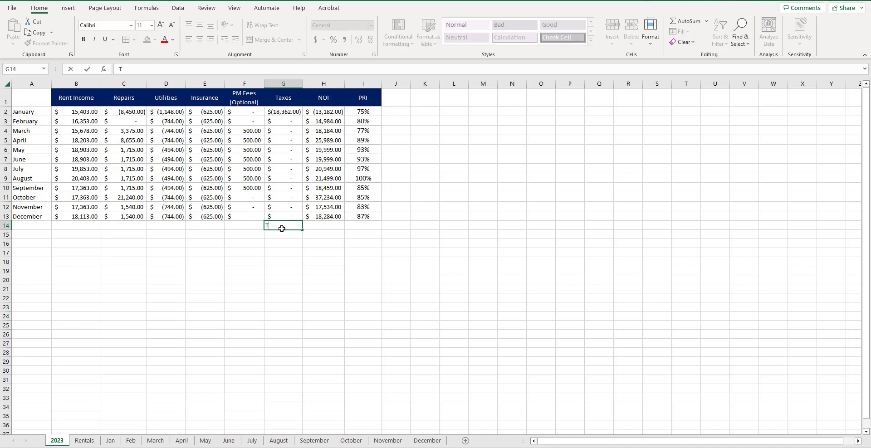
{"action": "key", "text": "Tab"}
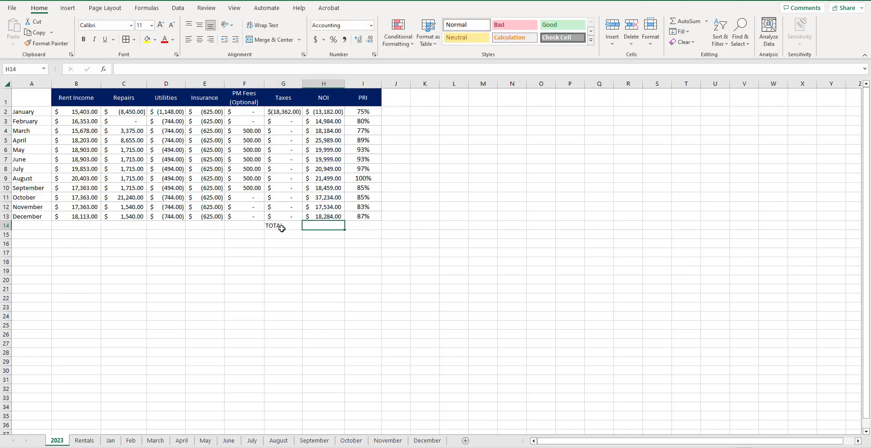
{"action": "type", "text": "=sum("}
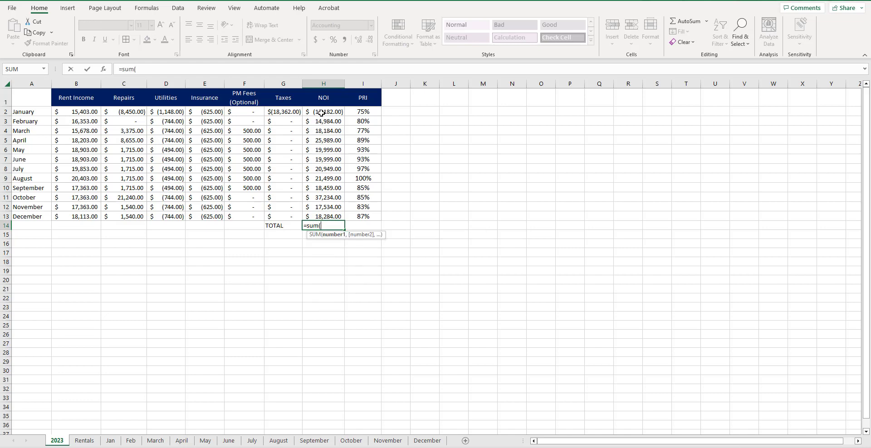
{"action": "left_click_drag", "start_coordinate": [321, 113], "coordinate": [318, 212]}
{"action": "key", "text": "Return"}
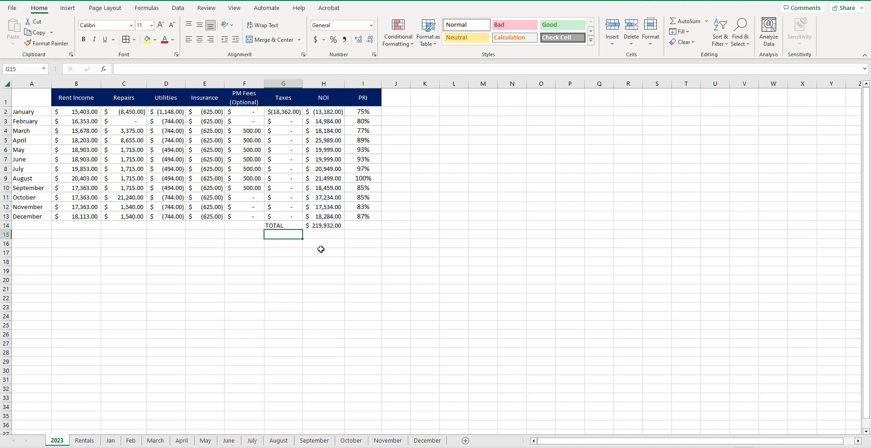
- Add a Greater Than conditional formatting rule to PRI cells I2:I13, giving values above 85% a green fill
{"action": "left_click_drag", "start_coordinate": [372, 112], "coordinate": [363, 216]}
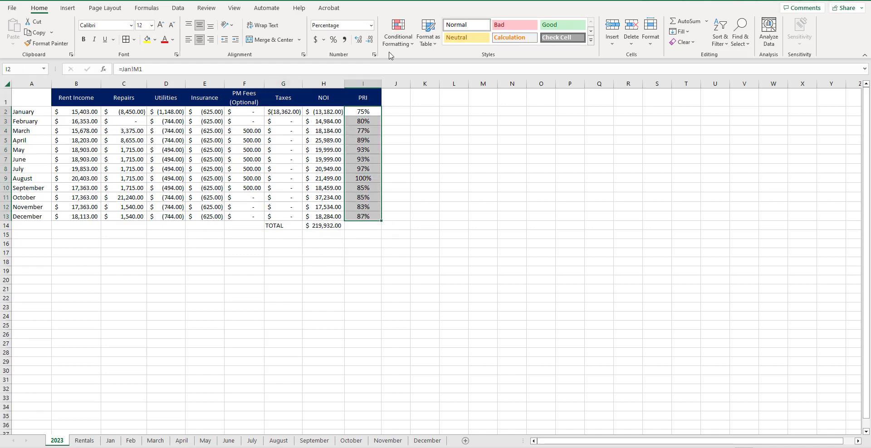
{"action": "left_click", "coordinate": [398, 36]}
{"action": "mouse_move", "coordinate": [446, 62]}
{"action": "left_click", "coordinate": [508, 64]}
{"action": "type", "text": "8"}
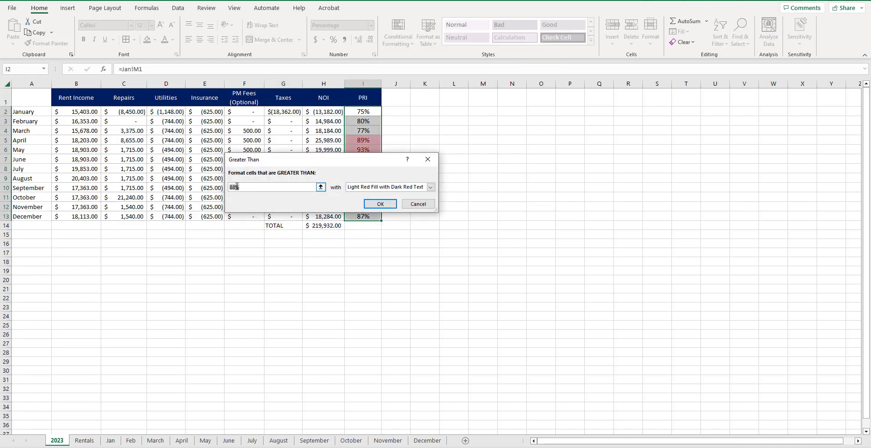
{"action": "type", "text": "5"}
{"action": "left_click", "coordinate": [356, 188]}
{"action": "left_click", "coordinate": [362, 206]}
{"action": "left_click", "coordinate": [379, 203]}
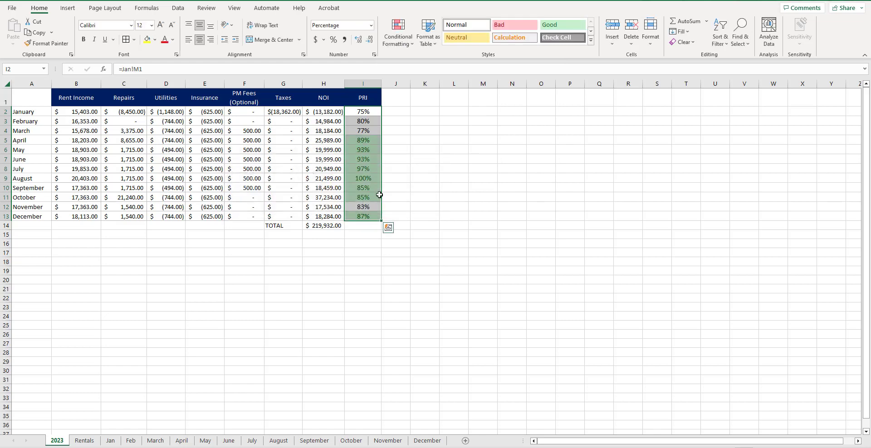
- Add a Less Than rule to the PRI cells, formatting values below 70% with Light Red Fill with Dark Red Text
{"action": "left_click", "coordinate": [408, 45]}
{"action": "mouse_move", "coordinate": [435, 62]}
{"action": "left_click", "coordinate": [508, 85]}
{"action": "left_click", "coordinate": [235, 187]}
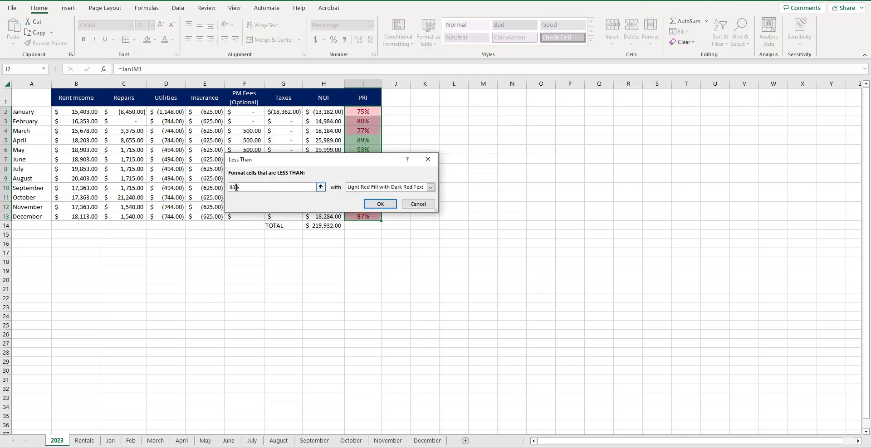
{"action": "key", "text": "BackSpace"}
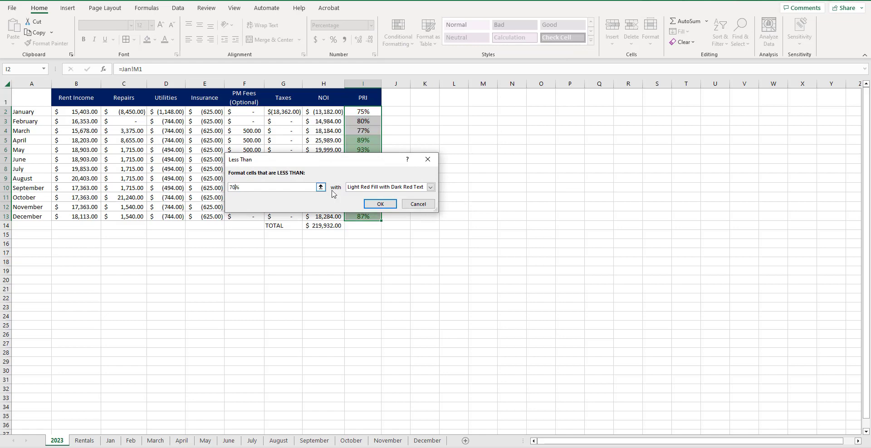
{"action": "left_click", "coordinate": [380, 204]}
- Add a Between rule to PRI cells I2:I13, formatting values from 70% to 85% with Yellow Fill with Dark Yellow Text
{"action": "left_click", "coordinate": [401, 40]}
{"action": "mouse_move", "coordinate": [433, 62]}
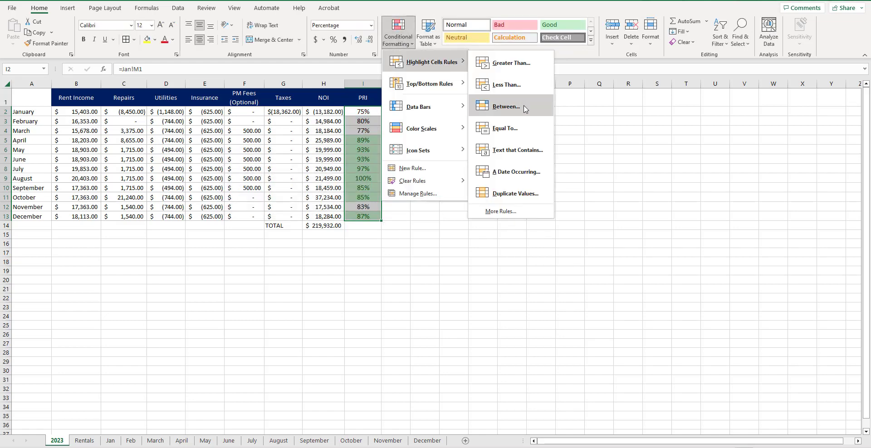
{"action": "left_click", "coordinate": [524, 108]}
{"action": "left_click_drag", "start_coordinate": [230, 187], "coordinate": [219, 188]}
{"action": "type", "text": "70"}
{"action": "left_click_drag", "start_coordinate": [299, 187], "coordinate": [288, 187]}
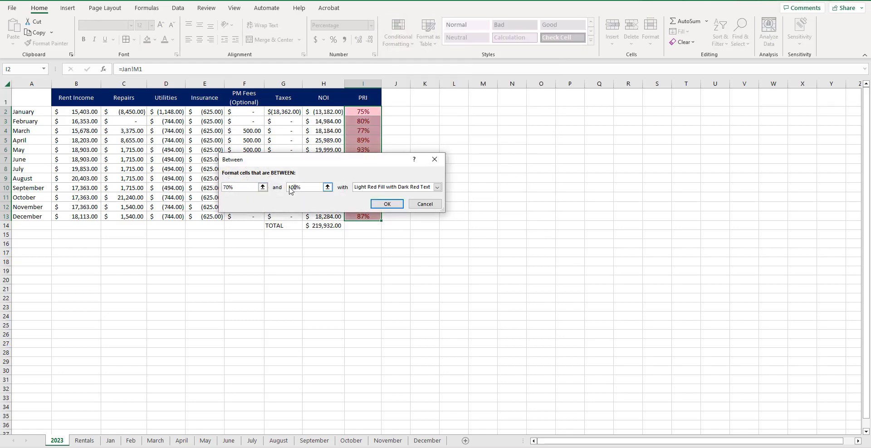
{"action": "type", "text": "85"}
{"action": "left_click", "coordinate": [436, 187]}
{"action": "left_click", "coordinate": [369, 201]}
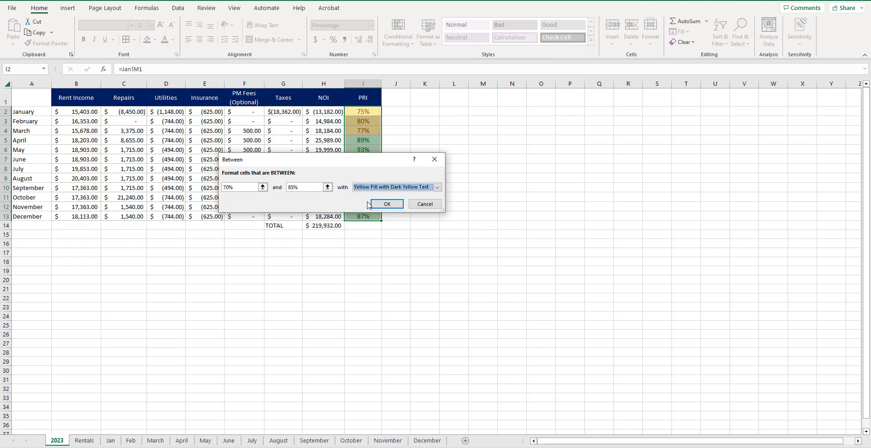
{"action": "left_click", "coordinate": [380, 203]}
- Add a Greater Than rule to NOI cells H2:H13, formatting values above 0 with Green Fill with Dark Green Text
{"action": "left_click_drag", "start_coordinate": [326, 111], "coordinate": [326, 215]}
{"action": "left_click", "coordinate": [398, 34]}
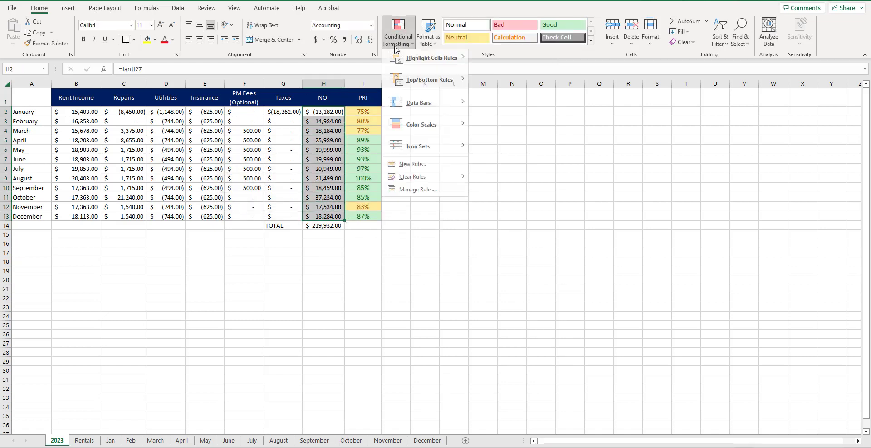
{"action": "mouse_move", "coordinate": [456, 69]}
{"action": "left_click", "coordinate": [510, 69]}
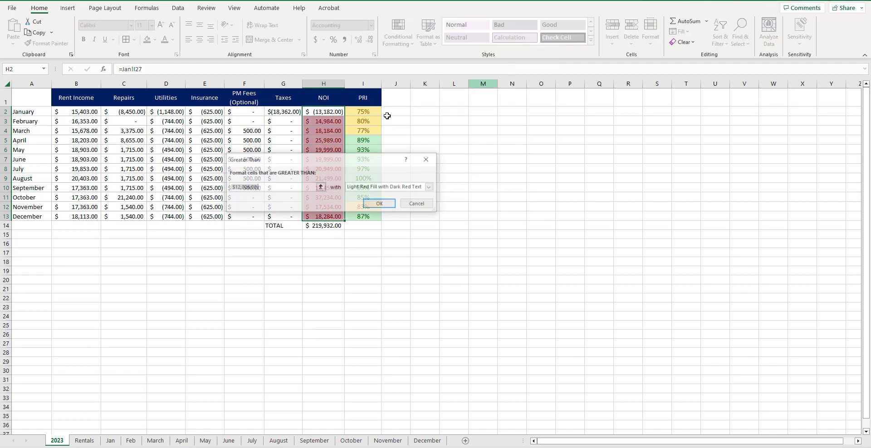
{"action": "type", "text": "0"}
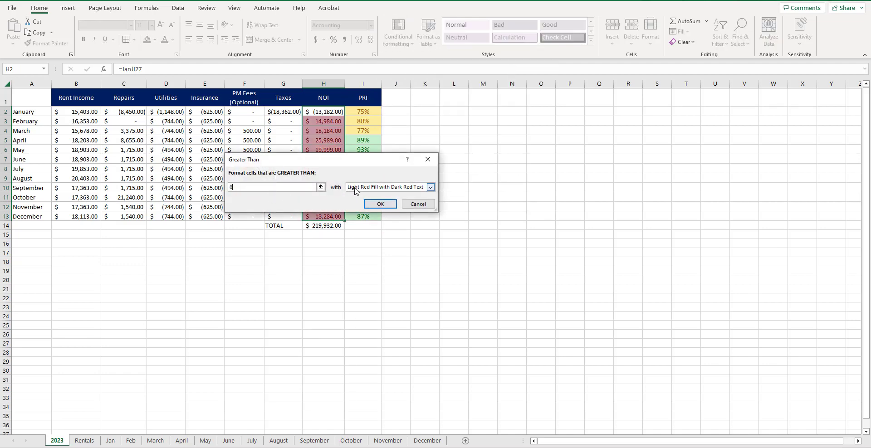
{"action": "left_click", "coordinate": [430, 187]}
{"action": "left_click", "coordinate": [375, 204]}
{"action": "left_click", "coordinate": [380, 204]}
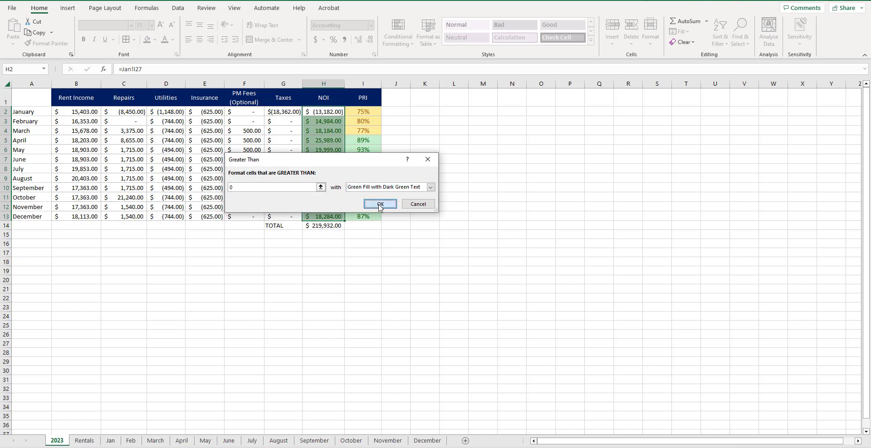
- Add a Less Than rule to the monthly NOI cells, keeping the suggested $12,026.00 threshold and Light Red Fill with Dark Red Text
{"action": "left_click", "coordinate": [413, 45]}
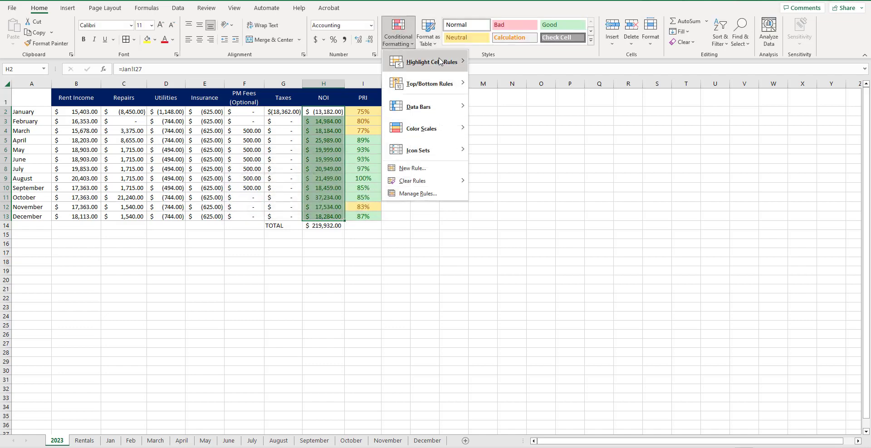
{"action": "mouse_move", "coordinate": [431, 62]}
{"action": "left_click", "coordinate": [509, 90]}
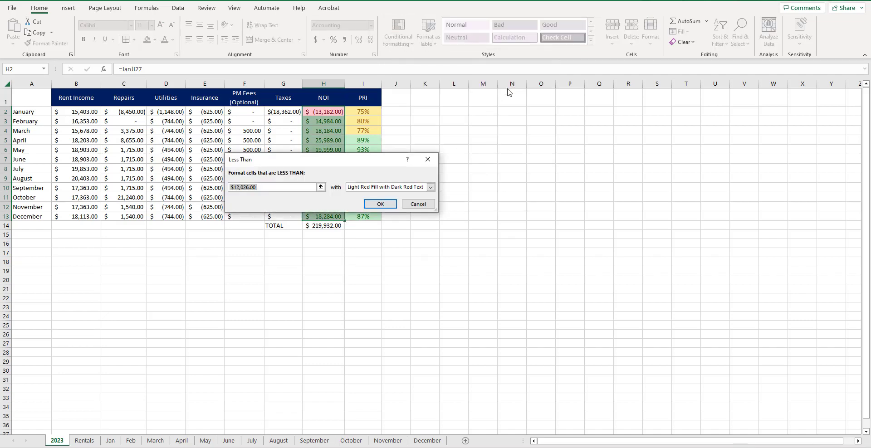
{"action": "left_click", "coordinate": [380, 204]}
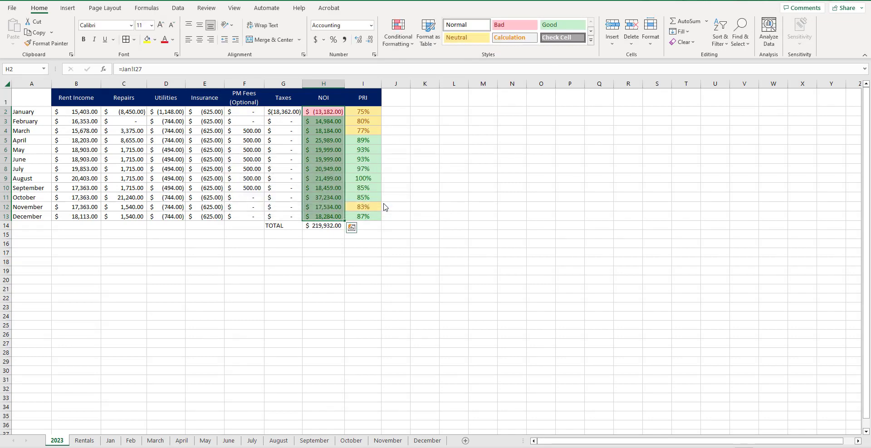
{"action": "left_click", "coordinate": [461, 203]}
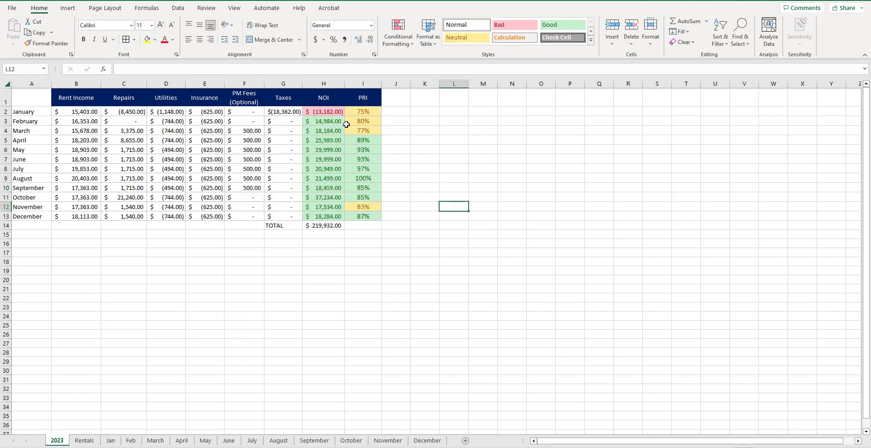